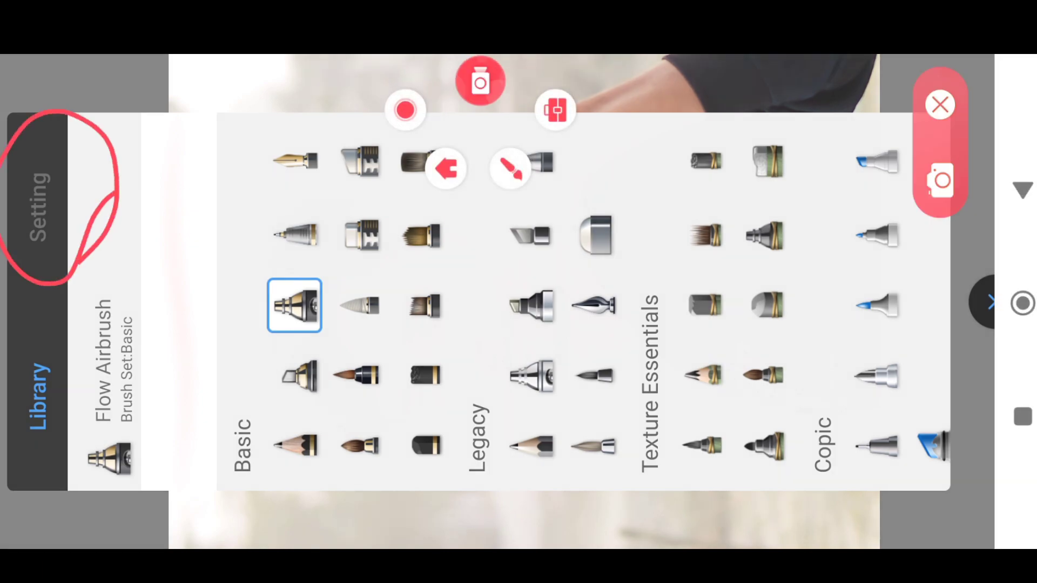
Open the Flow Airbrush's settings and show its Advanced options
{"action": "left_click", "coordinate": [38, 207]}
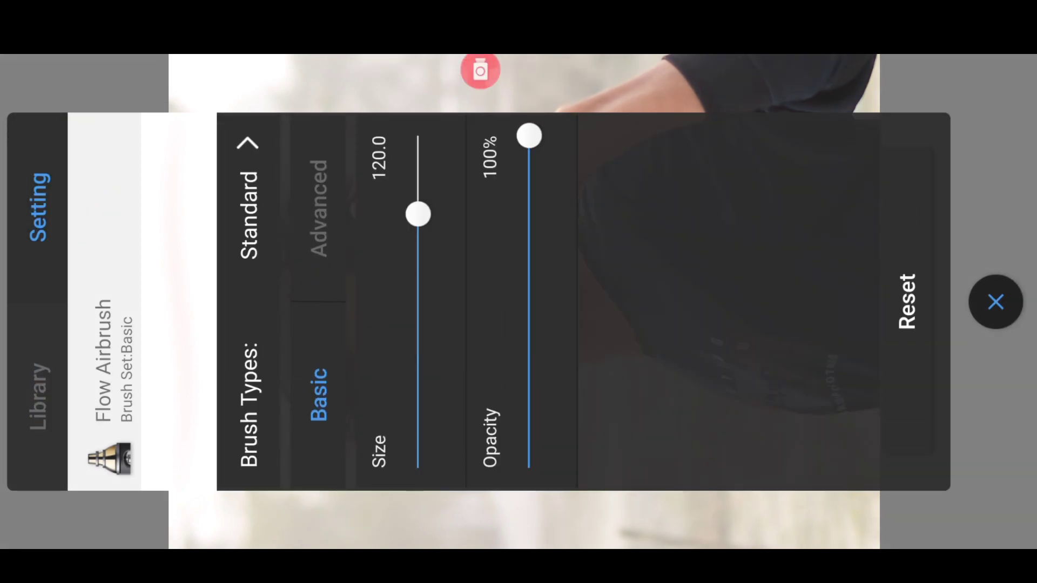
{"action": "left_click", "coordinate": [480, 70]}
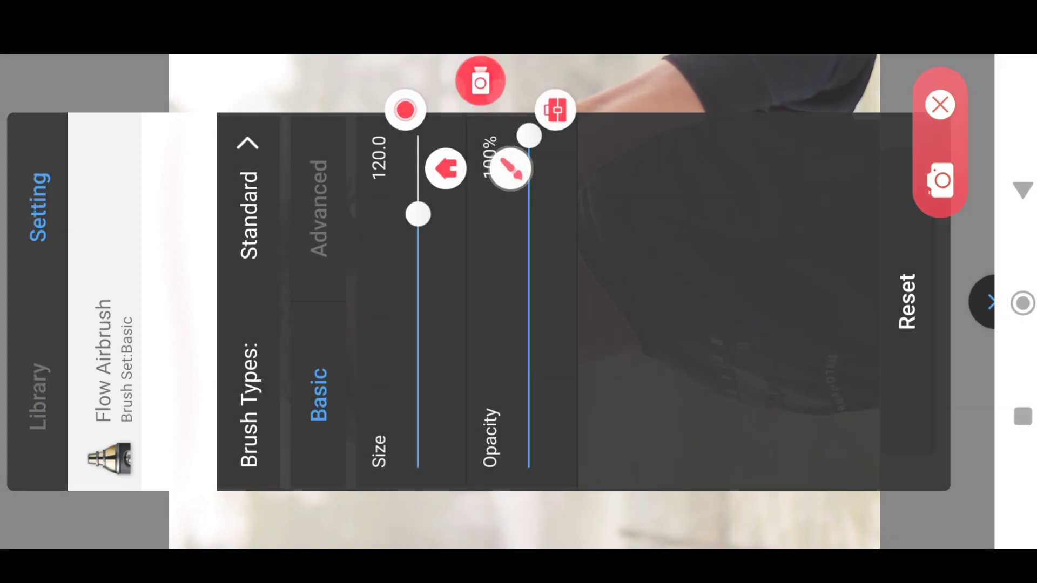
{"action": "mouse_move", "coordinate": [309, 120]}
{"action": "left_mouse_down"}
{"action": "mouse_move", "coordinate": [345, 303]}
{"action": "mouse_move", "coordinate": [294, 153]}
{"action": "left_mouse_up"}
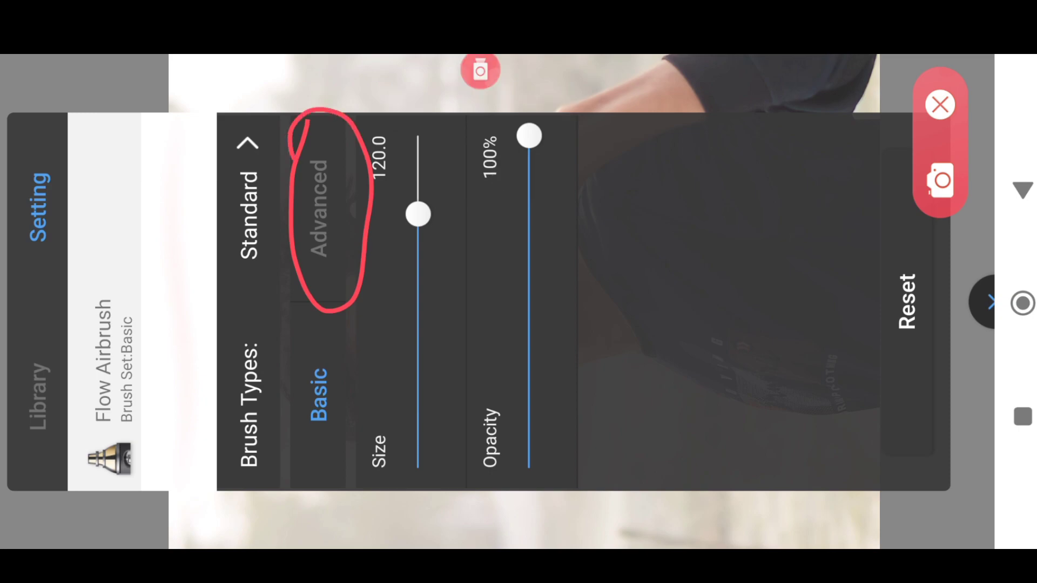
{"action": "left_click", "coordinate": [939, 104]}
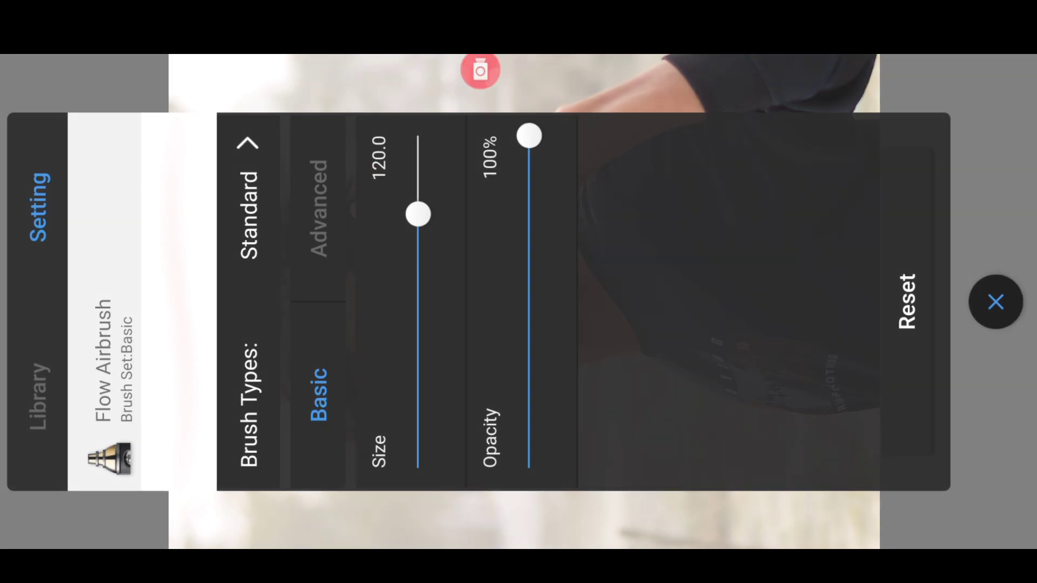
{"action": "left_click", "coordinate": [319, 208]}
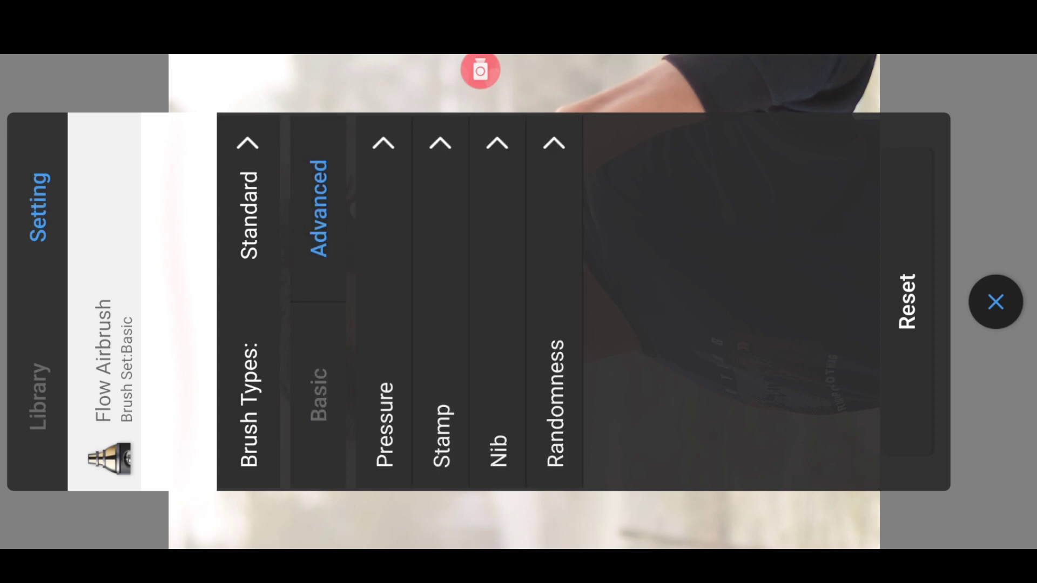
{"action": "left_click", "coordinate": [480, 70]}
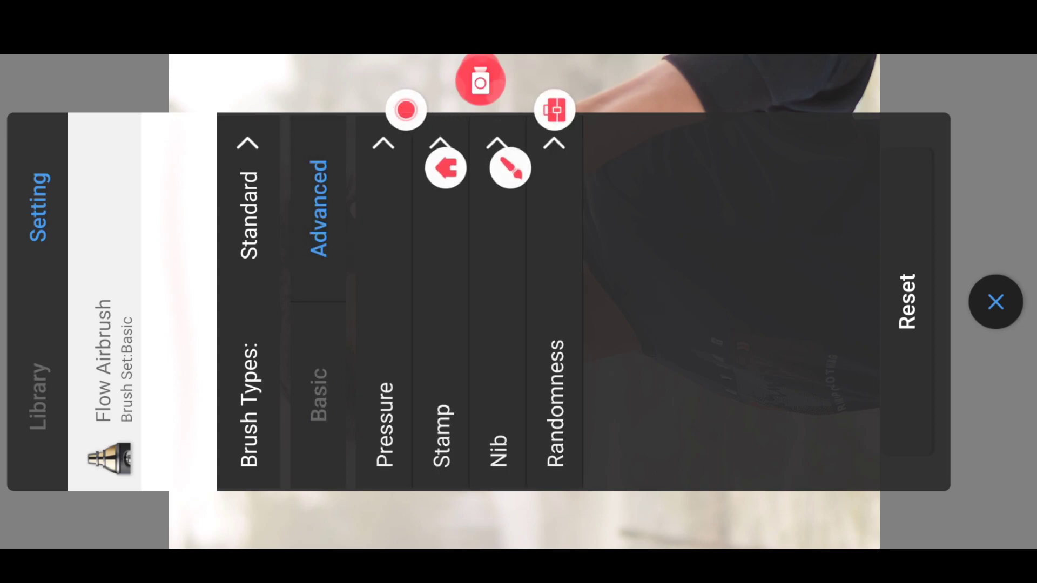
{"action": "left_click", "coordinate": [510, 169]}
{"action": "mouse_move", "coordinate": [478, 245]}
{"action": "left_mouse_down"}
{"action": "mouse_move", "coordinate": [505, 494]}
{"action": "mouse_move", "coordinate": [481, 227]}
{"action": "mouse_move", "coordinate": [481, 289]}
{"action": "left_mouse_up"}
{"action": "left_click", "coordinate": [940, 104]}
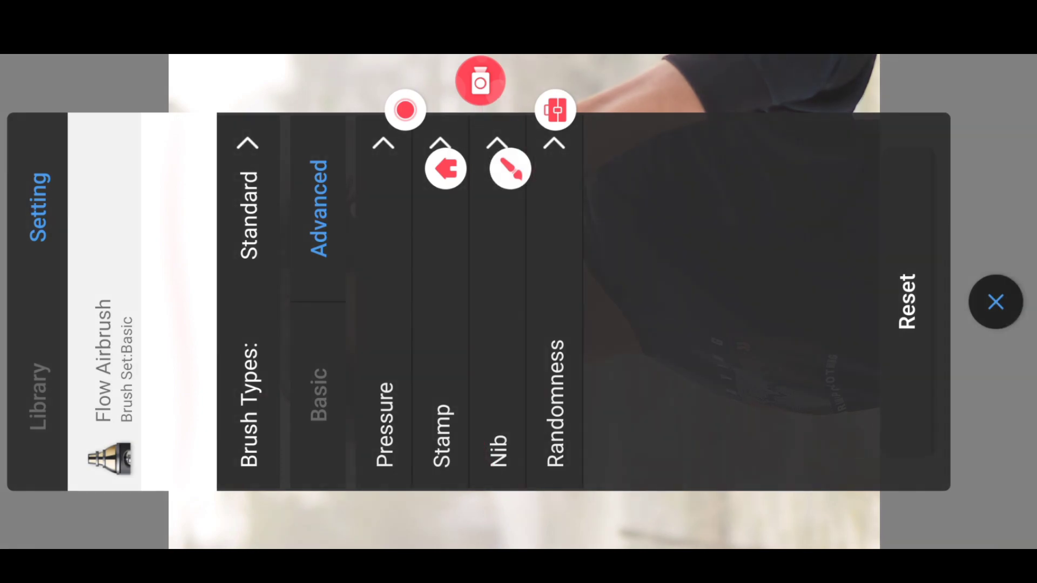
Expand the Nib section and raise Hardness from 1 to 18
{"action": "left_click", "coordinate": [496, 302]}
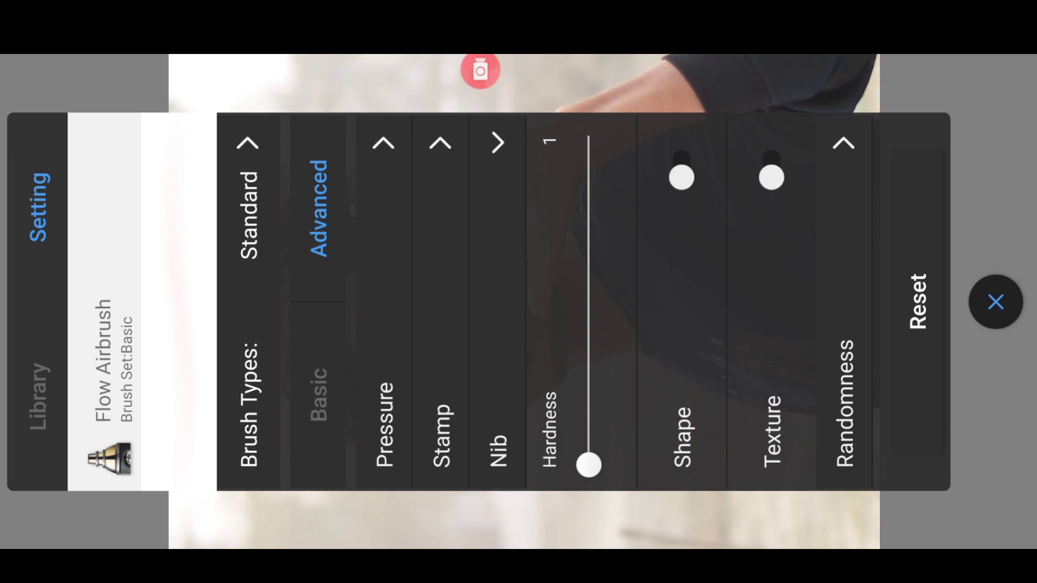
{"action": "left_click", "coordinate": [480, 70]}
{"action": "left_click", "coordinate": [510, 169]}
{"action": "mouse_move", "coordinate": [566, 251]}
{"action": "left_mouse_down"}
{"action": "mouse_move", "coordinate": [589, 491]}
{"action": "mouse_move", "coordinate": [577, 101]}
{"action": "left_mouse_up"}
{"action": "left_click", "coordinate": [940, 104]}
{"action": "mouse_move", "coordinate": [589, 464]}
{"action": "left_mouse_down"}
{"action": "mouse_move", "coordinate": [589, 136]}
{"action": "mouse_move", "coordinate": [588, 475]}
{"action": "mouse_move", "coordinate": [588, 381]}
{"action": "mouse_move", "coordinate": [588, 409]}
{"action": "left_mouse_up"}
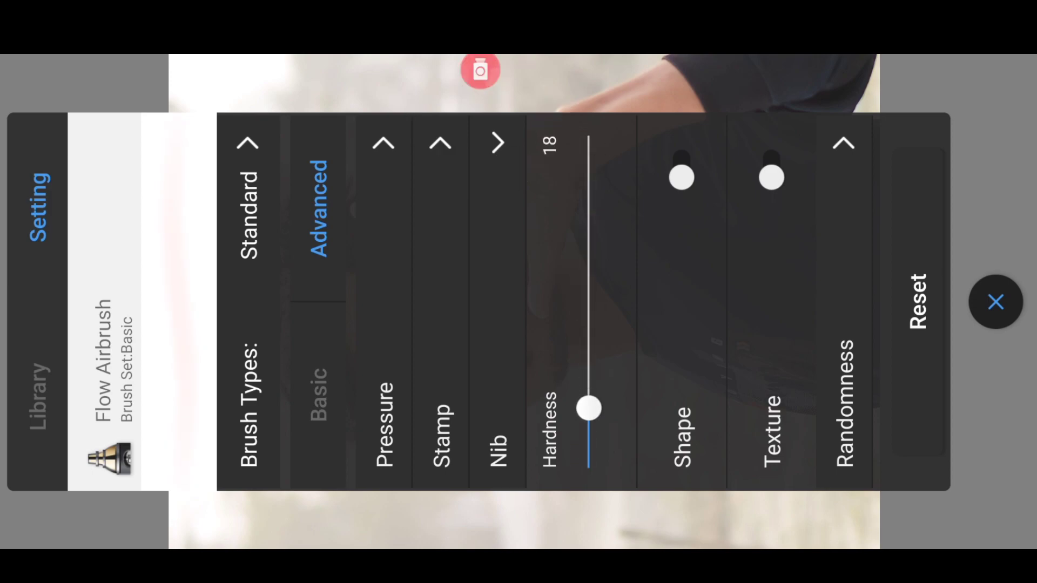
{"action": "left_click", "coordinate": [480, 70]}
{"action": "left_click", "coordinate": [510, 169]}
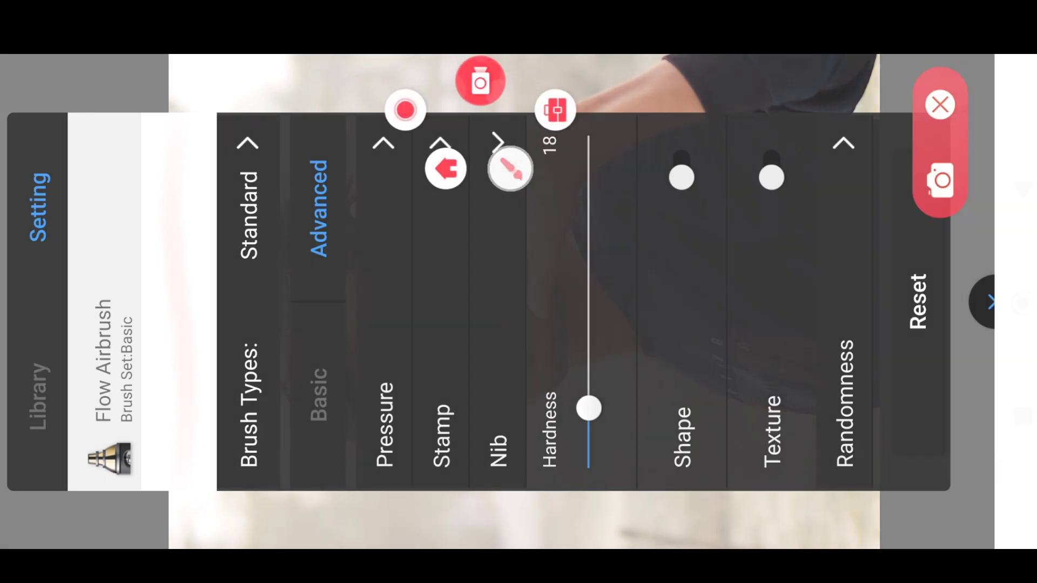
{"action": "mouse_move", "coordinate": [226, 139]}
{"action": "left_mouse_down"}
{"action": "mouse_move", "coordinate": [273, 278]}
{"action": "mouse_move", "coordinate": [238, 103]}
{"action": "mouse_move", "coordinate": [238, 227]}
{"action": "left_mouse_up"}
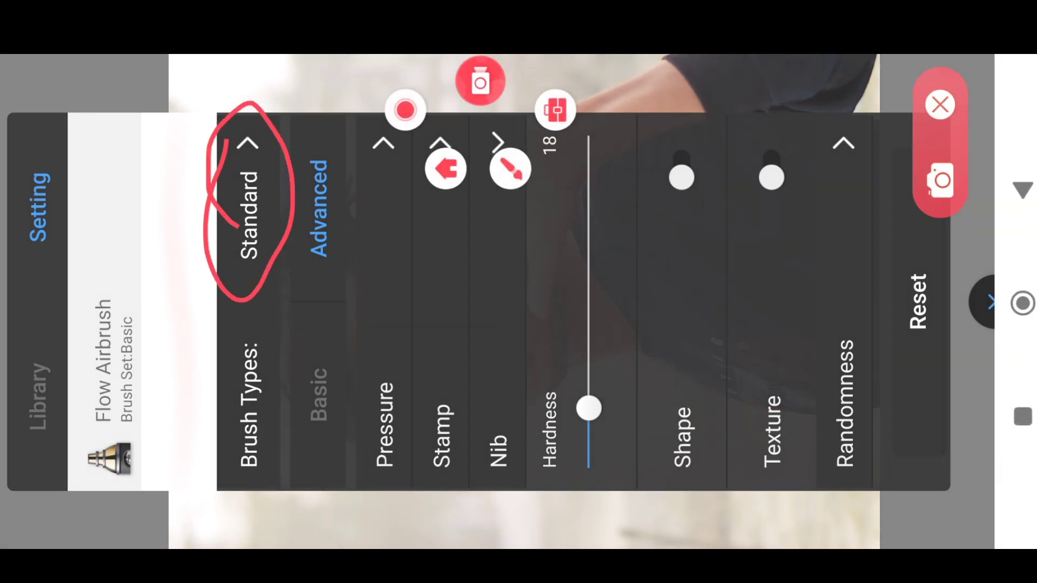
Change the brush type to Smudge
{"action": "left_click", "coordinate": [940, 104]}
{"action": "left_click", "coordinate": [248, 216]}
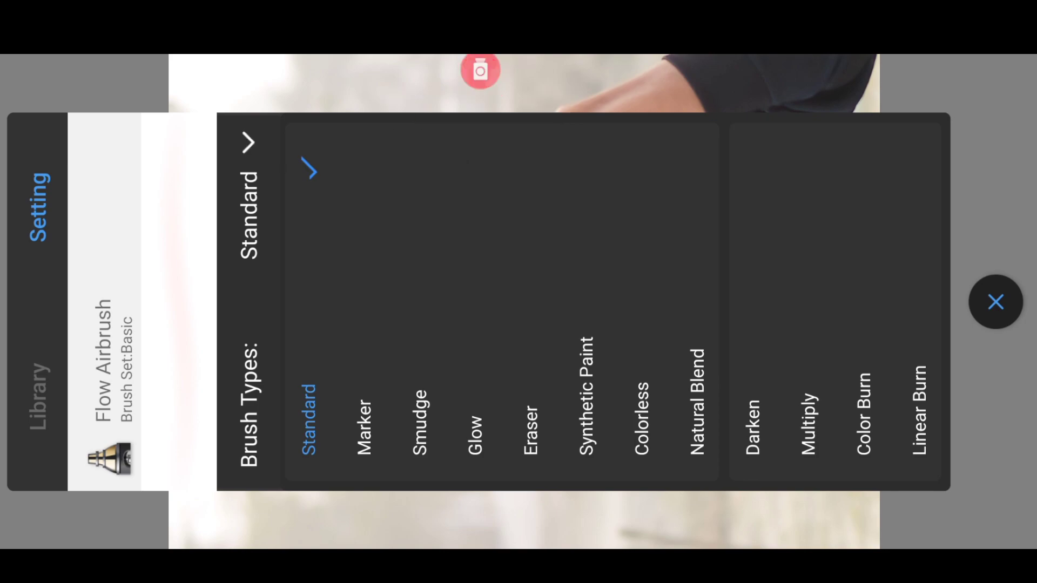
{"action": "left_click", "coordinate": [480, 71]}
{"action": "left_click", "coordinate": [510, 169]}
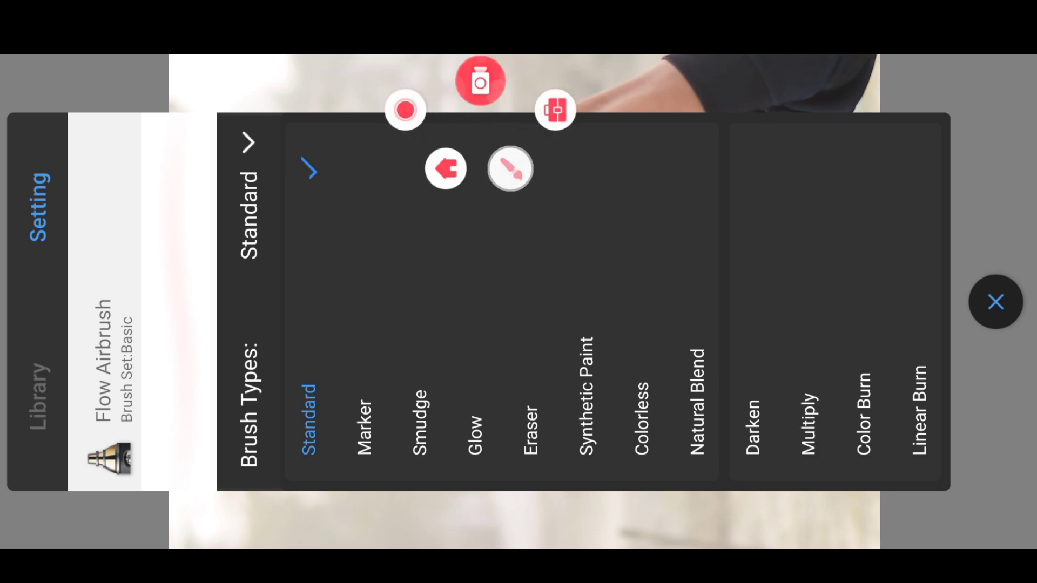
{"action": "mouse_move", "coordinate": [400, 248]}
{"action": "left_mouse_down"}
{"action": "mouse_move", "coordinate": [410, 463]}
{"action": "mouse_move", "coordinate": [420, 300]}
{"action": "mouse_move", "coordinate": [398, 382]}
{"action": "left_mouse_up"}
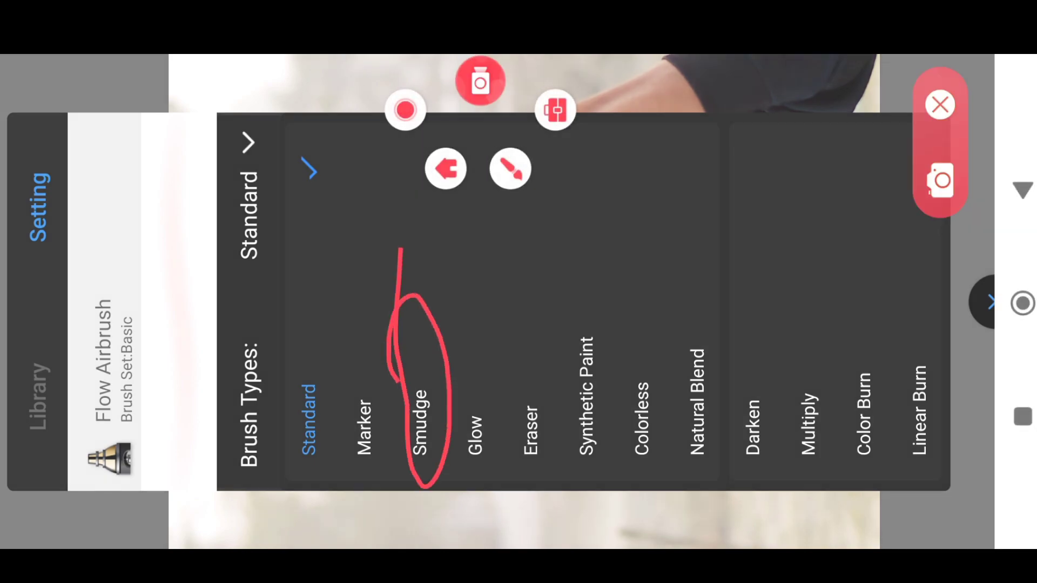
{"action": "left_click", "coordinate": [941, 104]}
{"action": "left_click", "coordinate": [420, 421]}
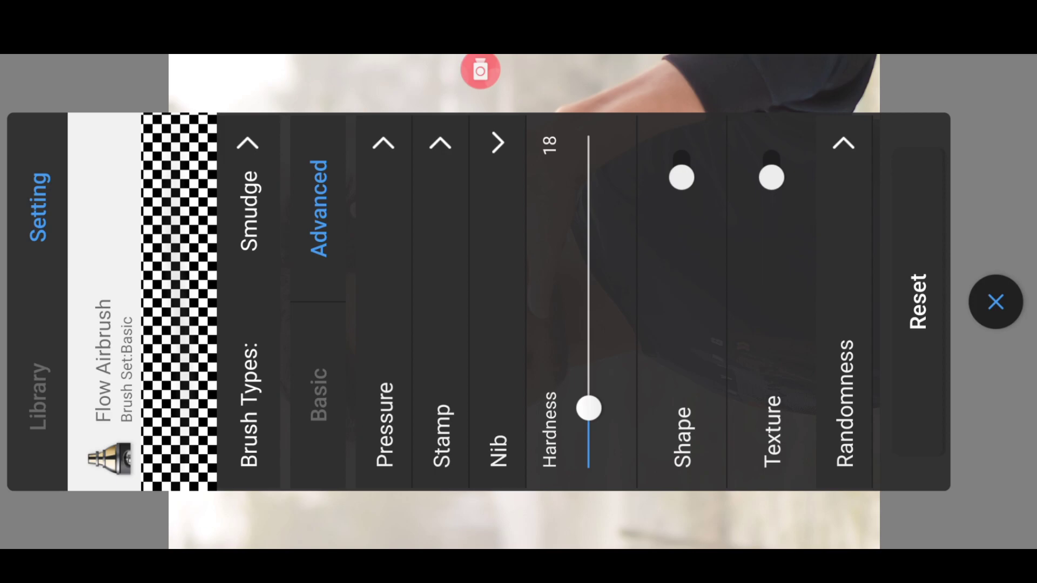
Leave the custom nib shape off and set Smudge Strength to 12% and Flow to 8%
{"action": "left_click", "coordinate": [481, 71]}
{"action": "left_click", "coordinate": [510, 169]}
{"action": "mouse_move", "coordinate": [657, 156]}
{"action": "left_mouse_down"}
{"action": "mouse_move", "coordinate": [660, 454]}
{"action": "mouse_move", "coordinate": [706, 157]}
{"action": "left_mouse_up"}
{"action": "left_click", "coordinate": [940, 104]}
{"action": "left_click", "coordinate": [681, 177]}
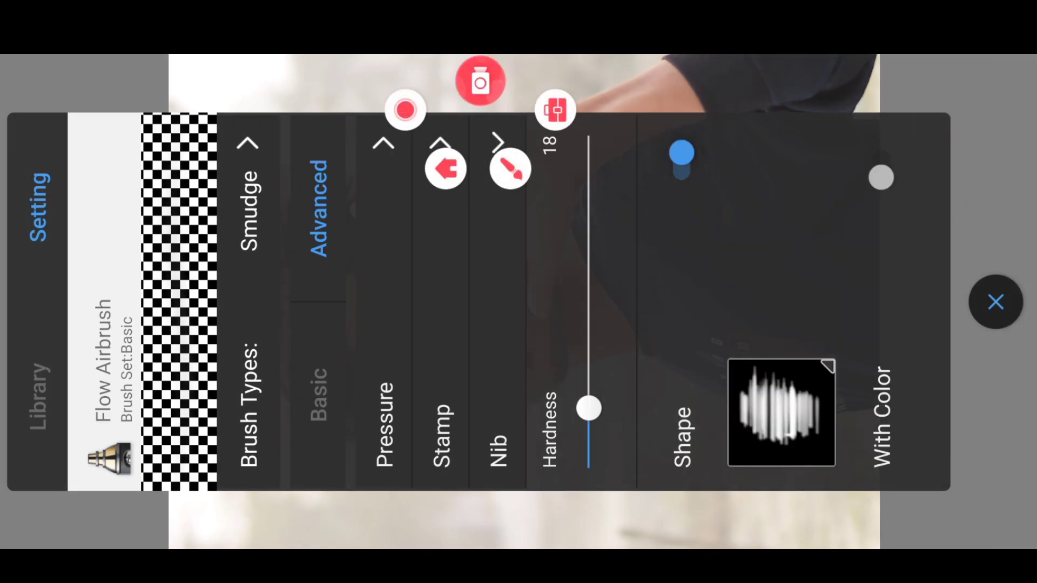
{"action": "left_click", "coordinate": [682, 165]}
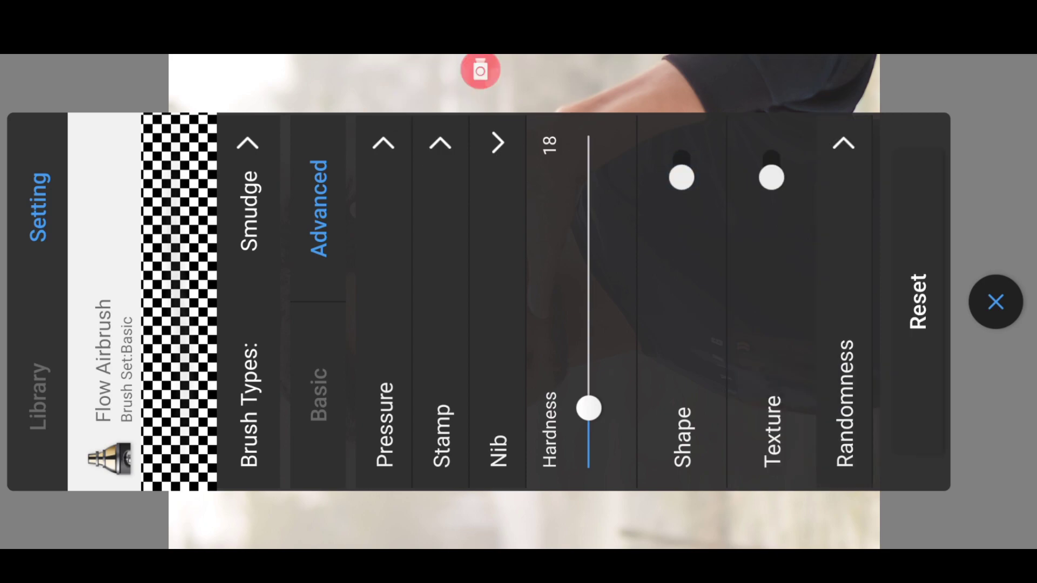
{"action": "left_click", "coordinate": [319, 394]}
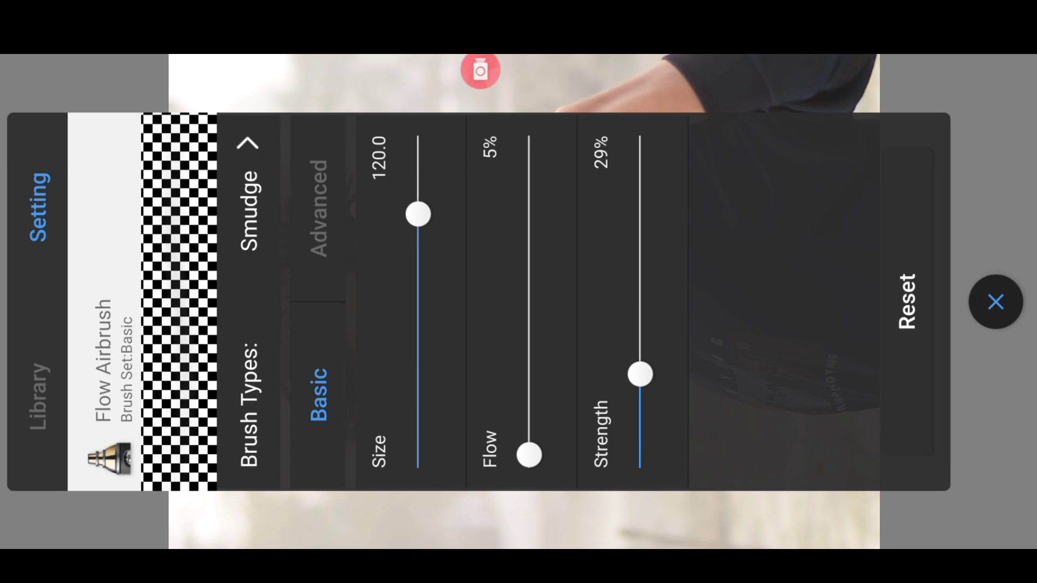
{"action": "left_click_drag", "start_coordinate": [640, 374], "coordinate": [639, 431]}
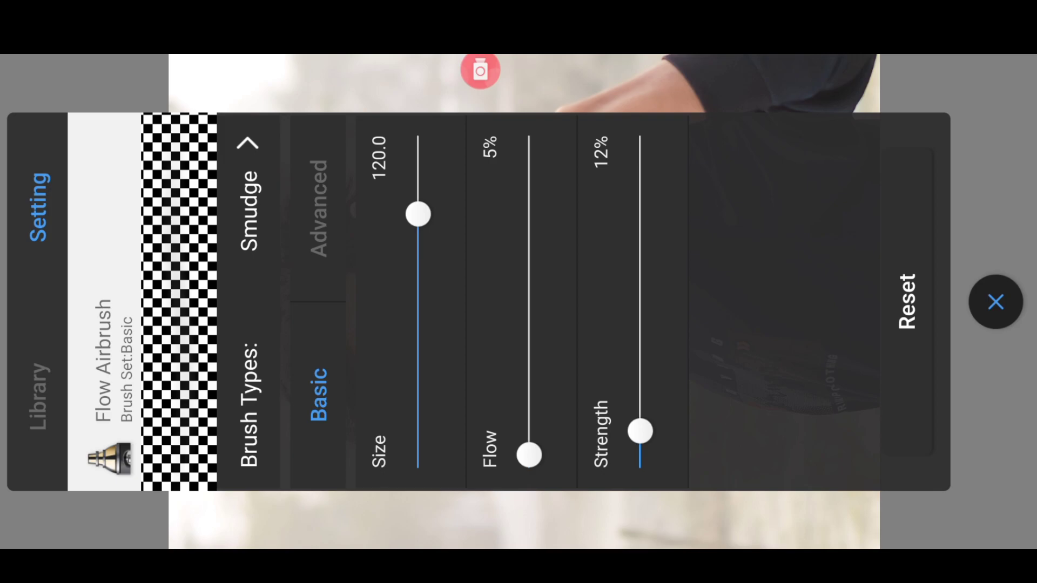
{"action": "mouse_move", "coordinate": [529, 455]}
{"action": "left_mouse_down"}
{"action": "mouse_move", "coordinate": [530, 423]}
{"action": "mouse_move", "coordinate": [529, 448]}
{"action": "left_mouse_up"}
Return to the photo and set the smudge brush size to about 87, then slightly smaller
{"action": "left_click", "coordinate": [995, 301]}
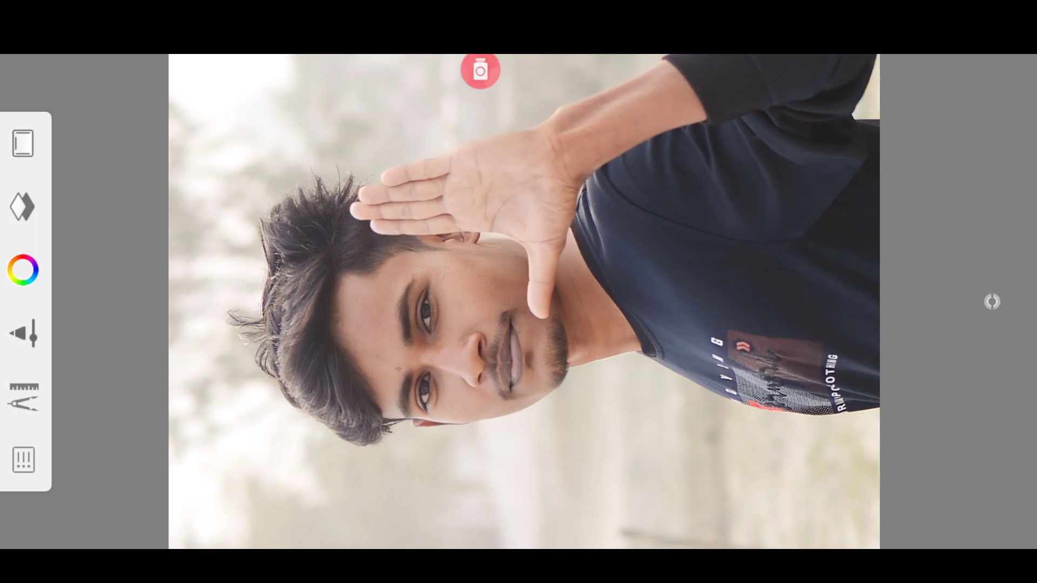
{"action": "scroll", "coordinate": [432, 324], "scroll_direction": "up", "scroll_amount": 3}
{"action": "scroll", "coordinate": [432, 324], "scroll_direction": "up", "scroll_amount": 5}
{"action": "scroll", "coordinate": [432, 324], "scroll_direction": "up", "scroll_amount": 3}
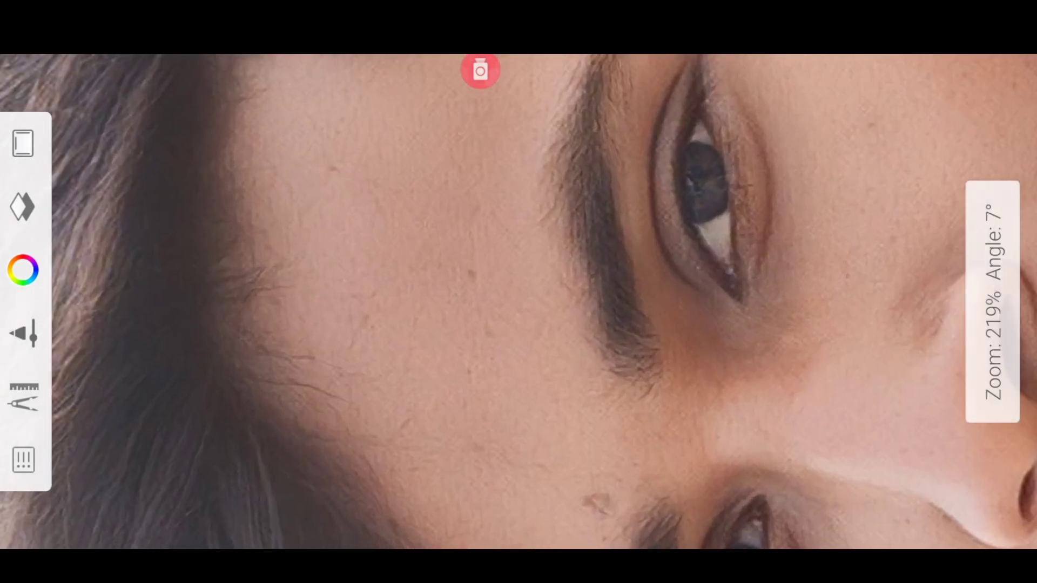
{"action": "left_click", "coordinate": [995, 301]}
{"action": "left_click_drag", "start_coordinate": [21, 302], "coordinate": [21, 378]}
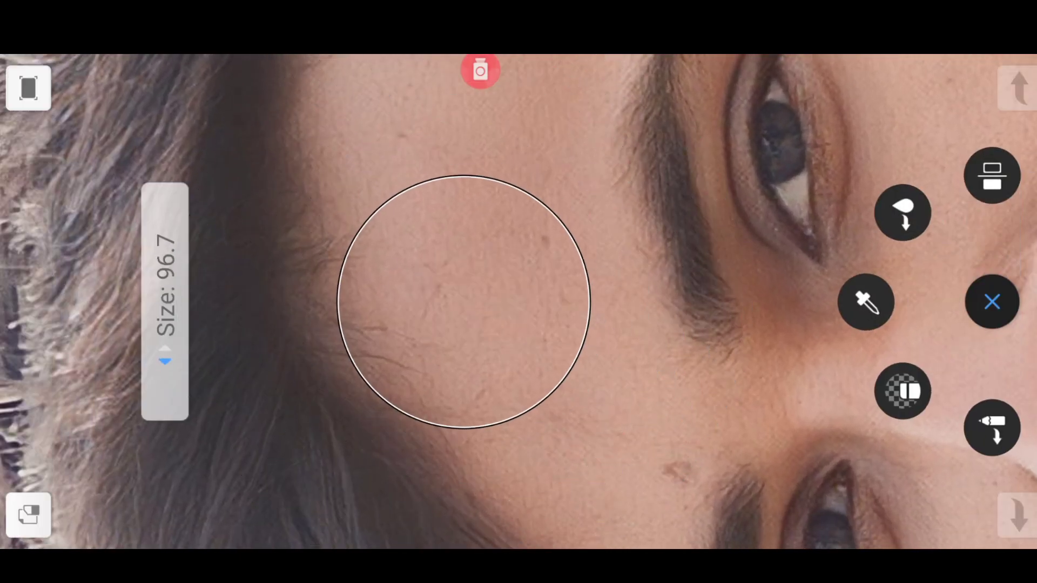
{"action": "left_click_drag", "start_coordinate": [165, 302], "coordinate": [165, 324]}
{"action": "left_click", "coordinate": [991, 301]}
Smudge the forehead skin beside the eyebrow and along the hairline
{"action": "scroll", "coordinate": [519, 301], "scroll_direction": "up", "scroll_amount": 1}
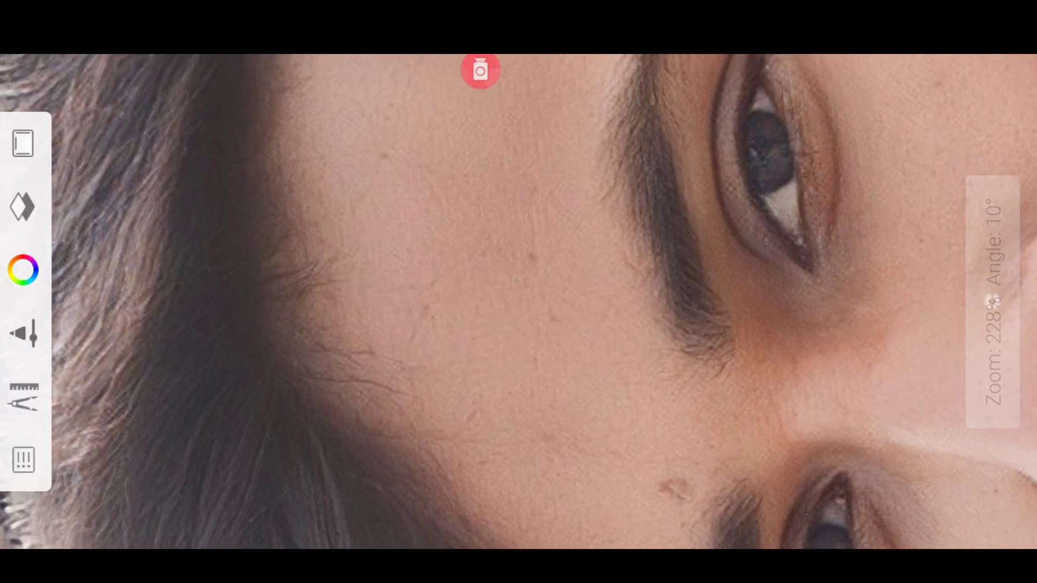
{"action": "left_click_drag", "start_coordinate": [632, 172], "coordinate": [645, 230]}
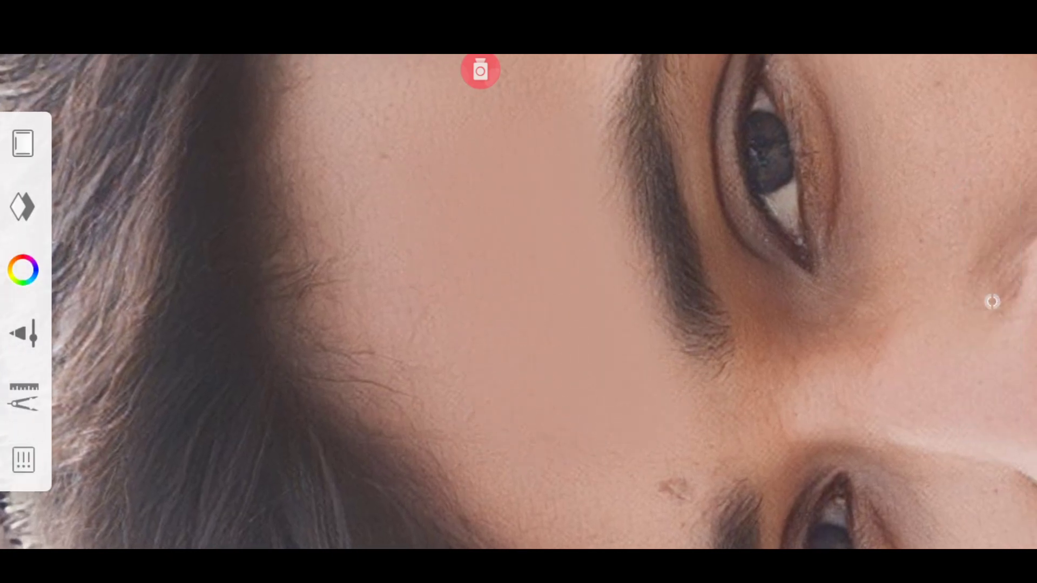
{"action": "left_click_drag", "start_coordinate": [432, 454], "coordinate": [421, 489]}
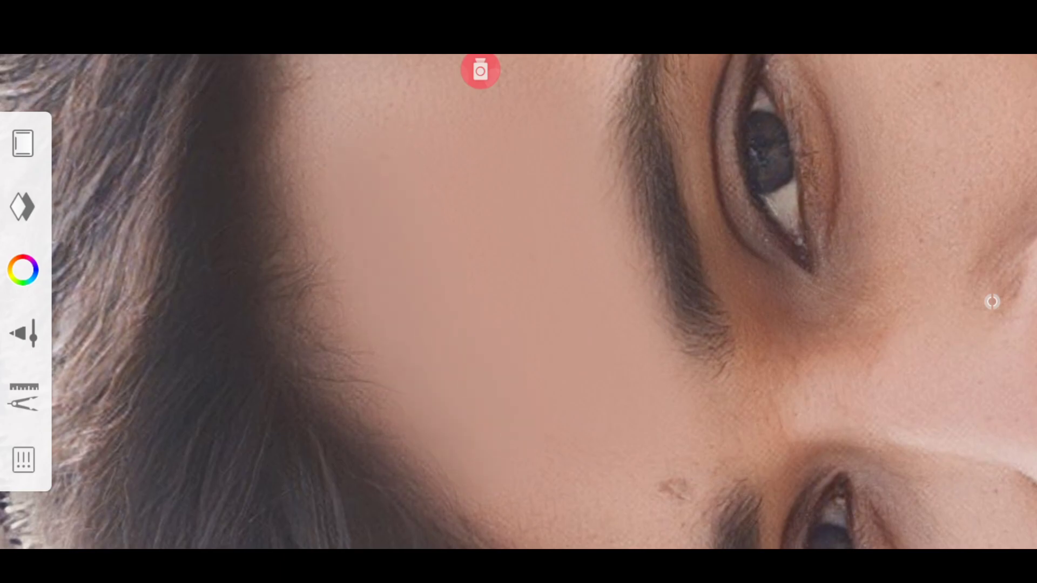
{"action": "scroll", "coordinate": [518, 302], "scroll_direction": "down", "scroll_amount": 1}
{"action": "scroll", "coordinate": [518, 301], "scroll_direction": "up", "scroll_amount": 1}
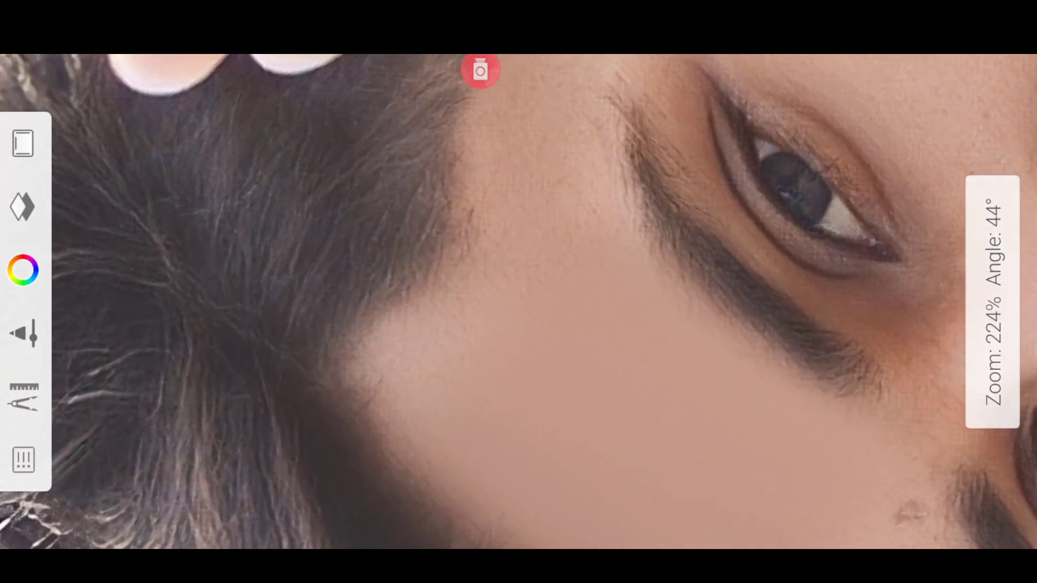
{"action": "scroll", "coordinate": [518, 302], "scroll_direction": "up", "scroll_amount": 1}
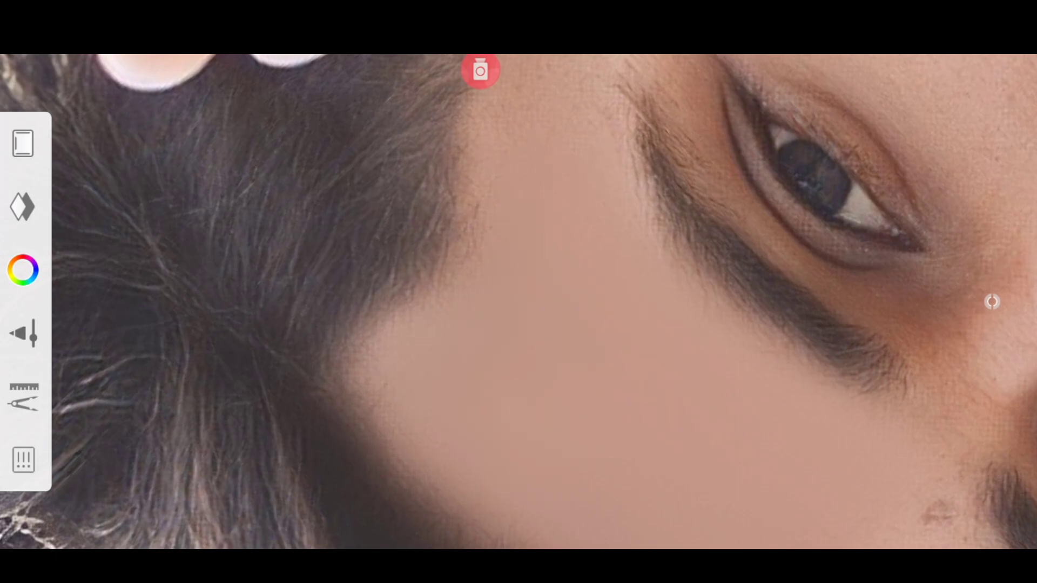
Enlarge the smudge brush to about 65 and reframe the canvas
{"action": "left_click", "coordinate": [992, 301]}
{"action": "mouse_move", "coordinate": [486, 302]}
{"action": "left_mouse_down"}
{"action": "mouse_move", "coordinate": [486, 281]}
{"action": "mouse_move", "coordinate": [486, 295]}
{"action": "left_mouse_up"}
{"action": "scroll", "coordinate": [519, 302], "scroll_direction": "up", "scroll_amount": 3}
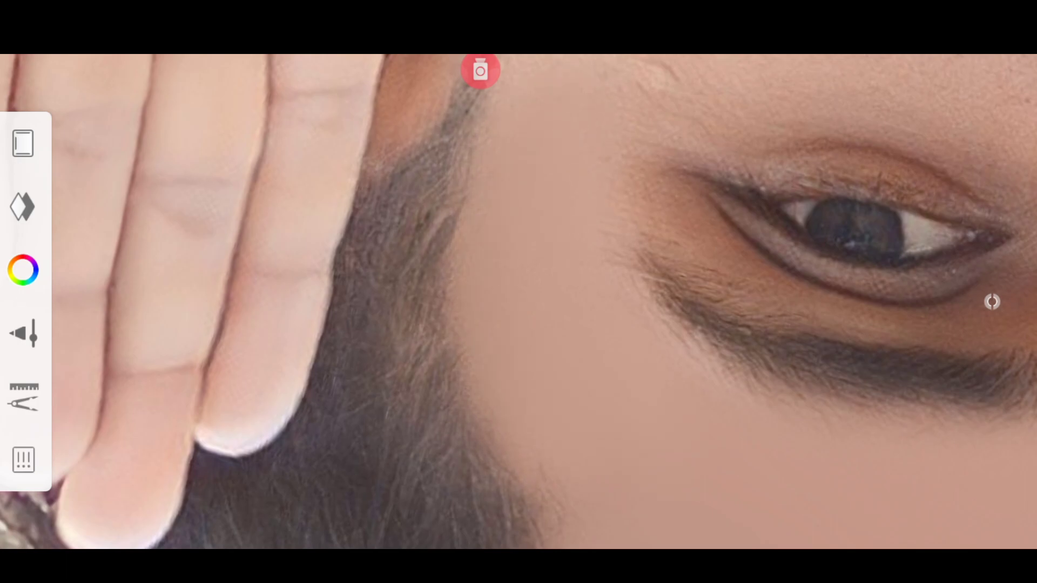
{"action": "scroll", "coordinate": [518, 301], "scroll_direction": "down", "scroll_amount": 5}
{"action": "scroll", "coordinate": [519, 302], "scroll_direction": "down", "scroll_amount": 2}
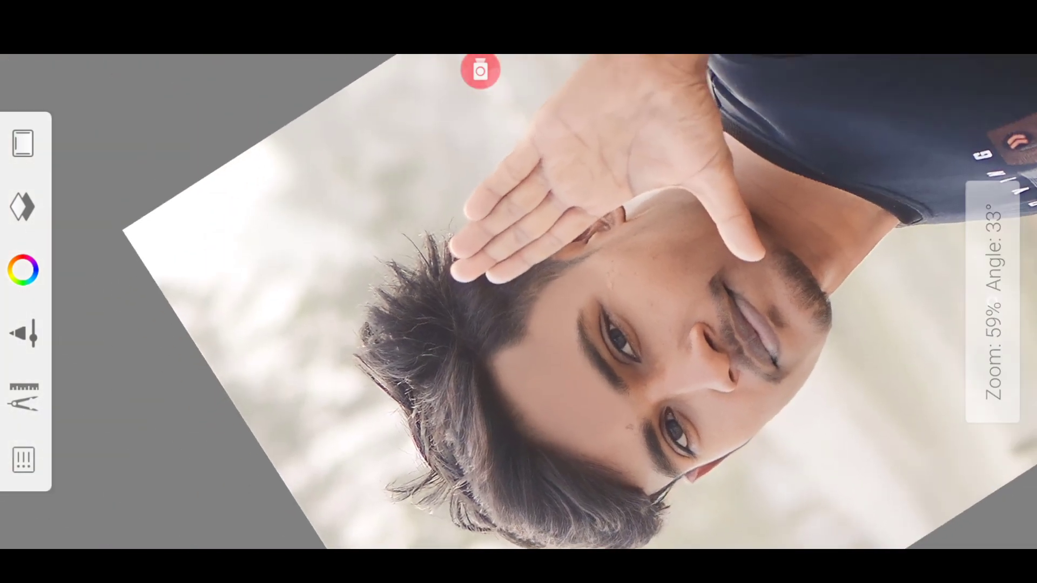
{"action": "scroll", "coordinate": [519, 301], "scroll_direction": "up", "scroll_amount": 2}
{"action": "scroll", "coordinate": [519, 301], "scroll_direction": "up", "scroll_amount": 1}
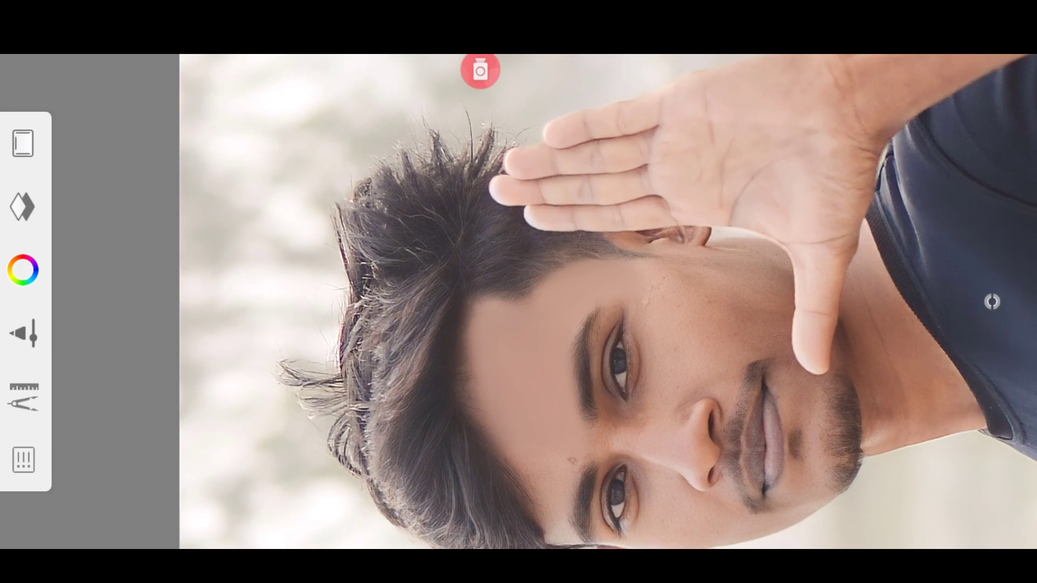
Bring up the brush panel and browse the brush Library
{"action": "left_click", "coordinate": [480, 71]}
{"action": "left_click", "coordinate": [992, 302]}
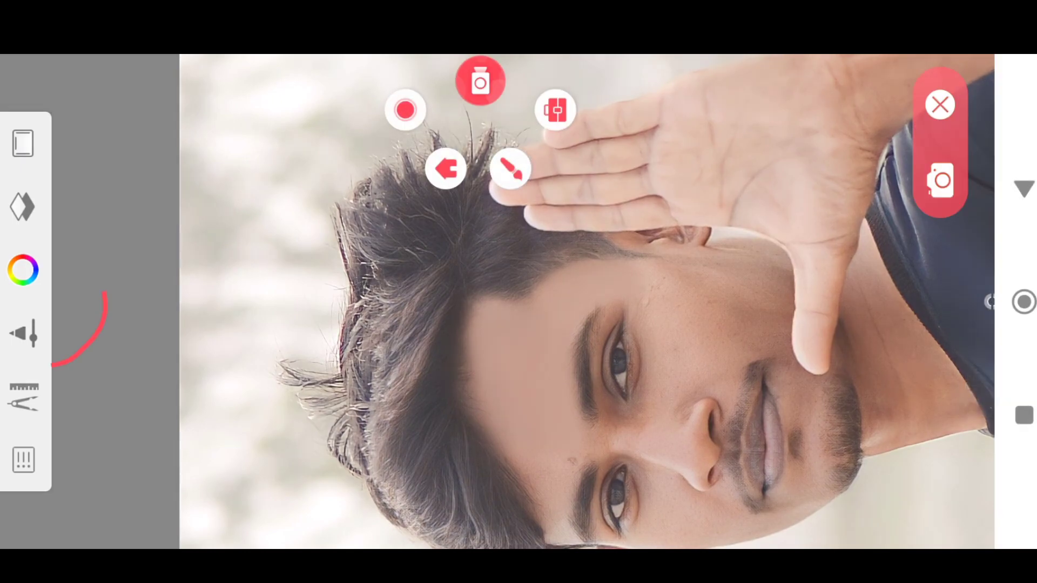
{"action": "left_click_drag", "start_coordinate": [86, 276], "coordinate": [54, 273]}
{"action": "left_click", "coordinate": [22, 335]}
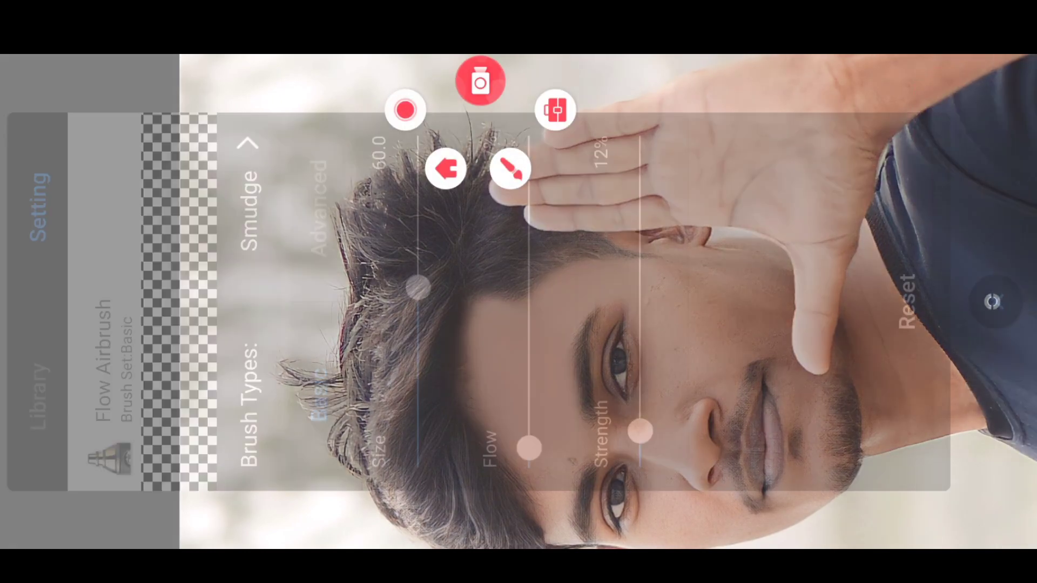
{"action": "left_click", "coordinate": [38, 397]}
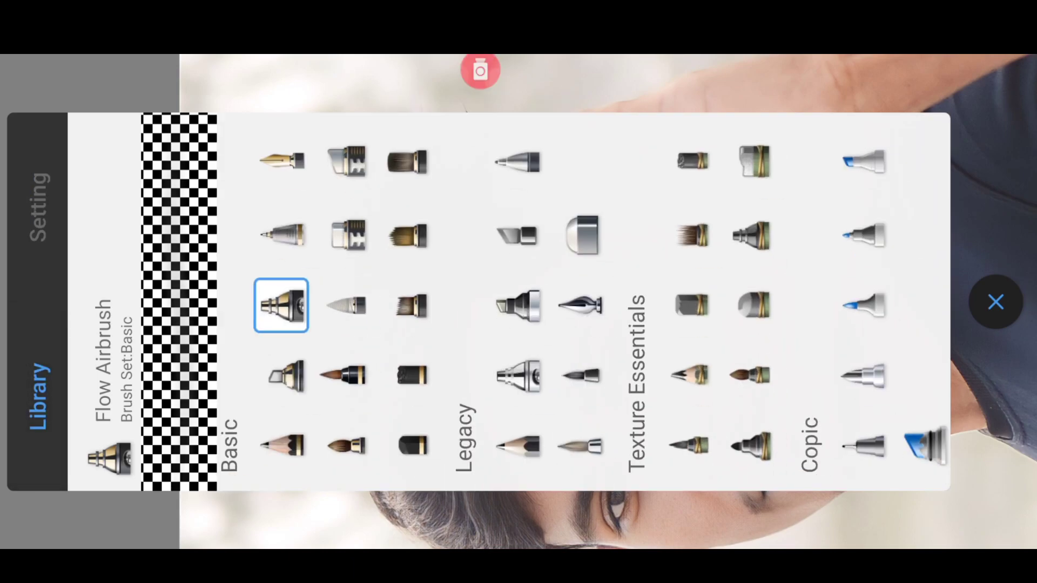
Select the H Pencil from the Fine Art set and show its settings (size 6.0, 100% opacity)
{"action": "left_click_drag", "start_coordinate": [702, 302], "coordinate": [270, 302]}
{"action": "left_click_drag", "start_coordinate": [702, 303], "coordinate": [432, 303]}
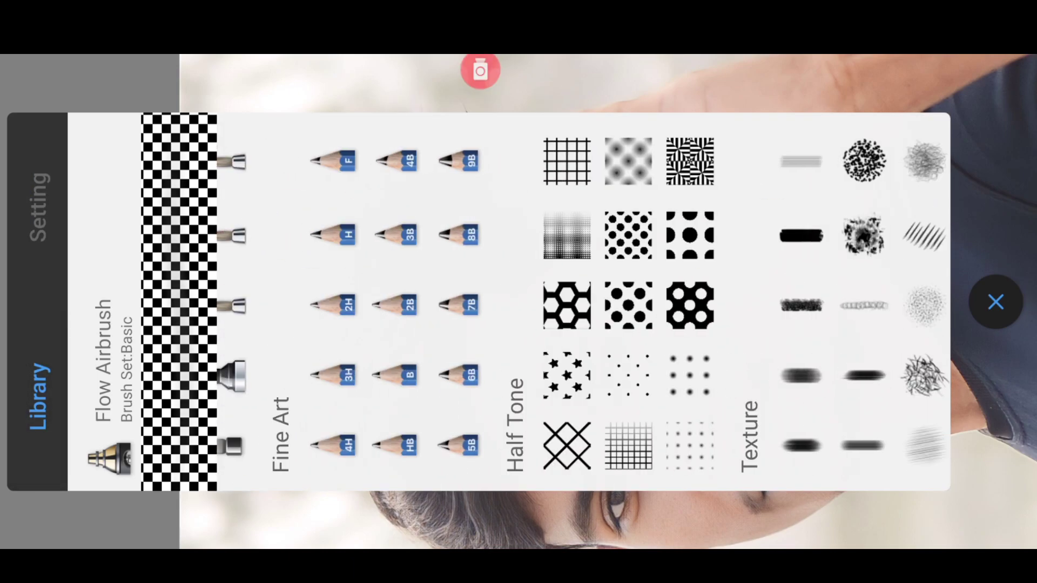
{"action": "left_click_drag", "start_coordinate": [702, 303], "coordinate": [351, 302]}
{"action": "left_click_drag", "start_coordinate": [810, 303], "coordinate": [270, 302]}
{"action": "mouse_move", "coordinate": [702, 303]}
{"action": "left_mouse_down"}
{"action": "mouse_move", "coordinate": [270, 302]}
{"action": "mouse_move", "coordinate": [561, 303]}
{"action": "mouse_move", "coordinate": [324, 302]}
{"action": "mouse_move", "coordinate": [535, 302]}
{"action": "left_mouse_up"}
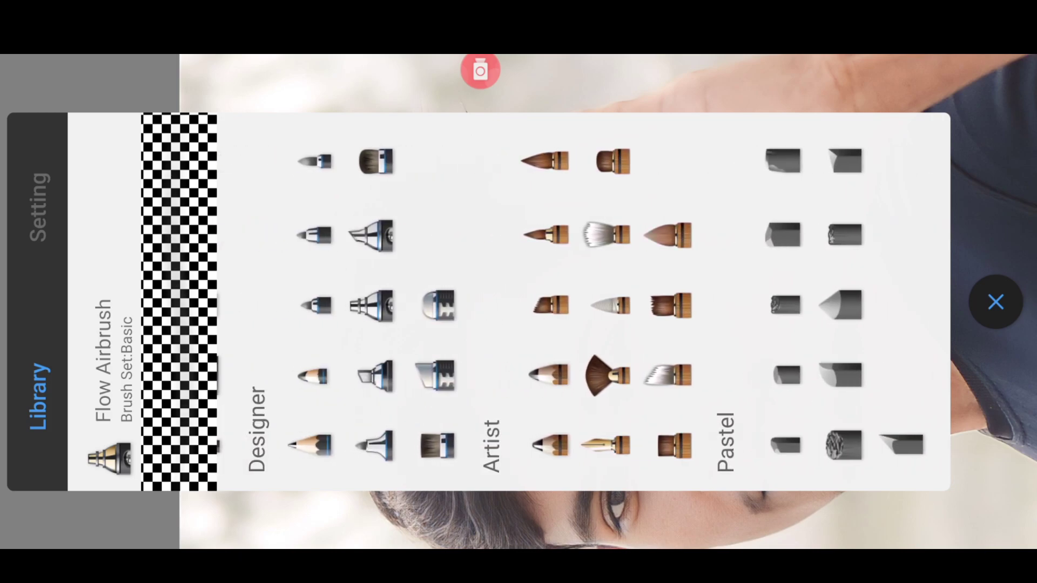
{"action": "mouse_move", "coordinate": [324, 302]}
{"action": "left_mouse_down"}
{"action": "mouse_move", "coordinate": [680, 302]}
{"action": "mouse_move", "coordinate": [648, 302]}
{"action": "left_mouse_up"}
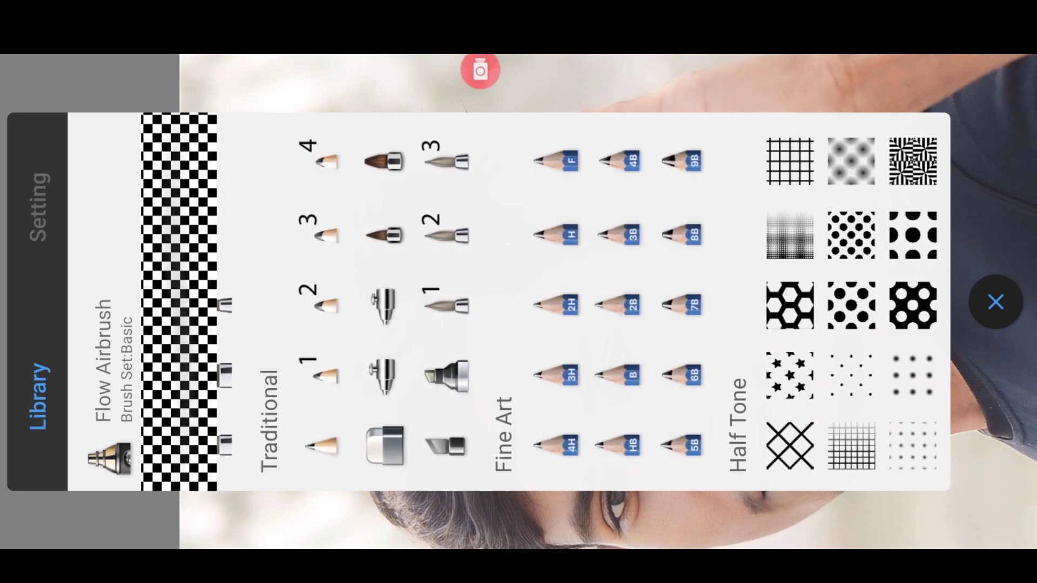
{"action": "left_click", "coordinate": [555, 161]}
{"action": "left_click", "coordinate": [555, 234]}
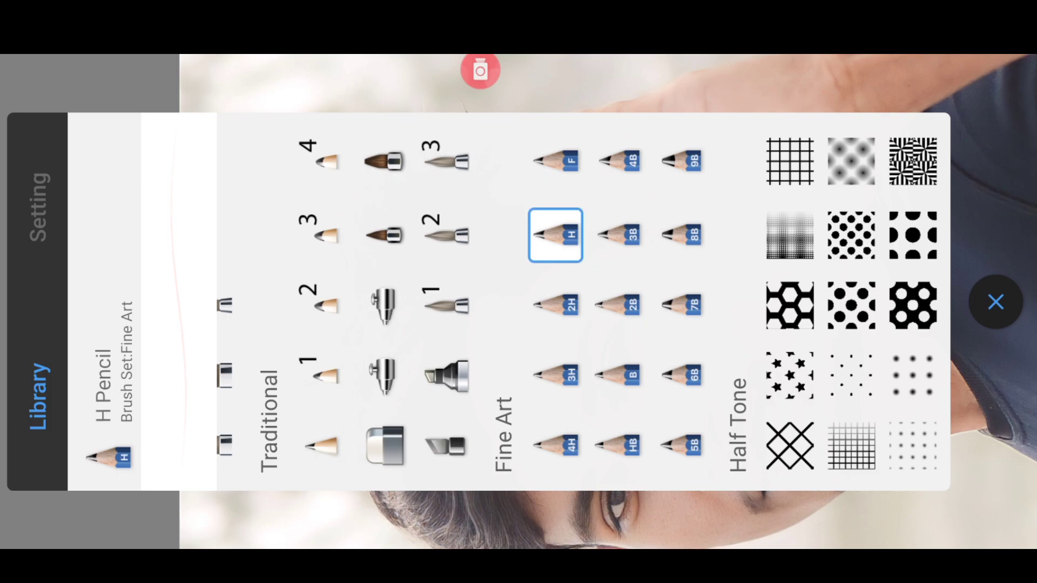
{"action": "left_click", "coordinate": [480, 70]}
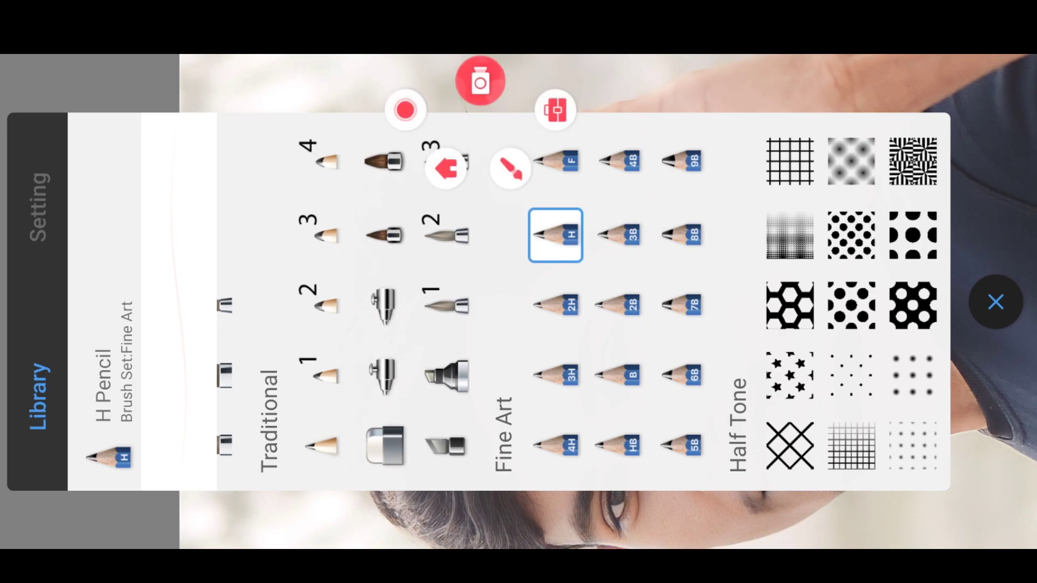
{"action": "mouse_move", "coordinate": [88, 127]}
{"action": "left_mouse_down"}
{"action": "mouse_move", "coordinate": [46, 286]}
{"action": "mouse_move", "coordinate": [33, 140]}
{"action": "left_mouse_up"}
{"action": "left_click", "coordinate": [39, 207]}
Show the H Pencil's settings and the list of brush types
{"action": "left_click", "coordinate": [511, 169]}
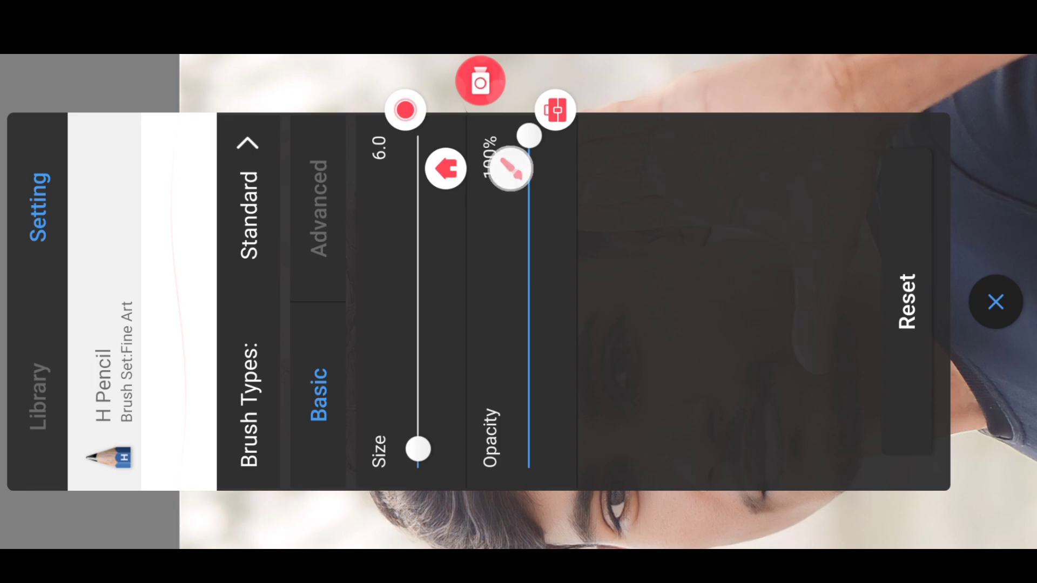
{"action": "left_click", "coordinate": [480, 81]}
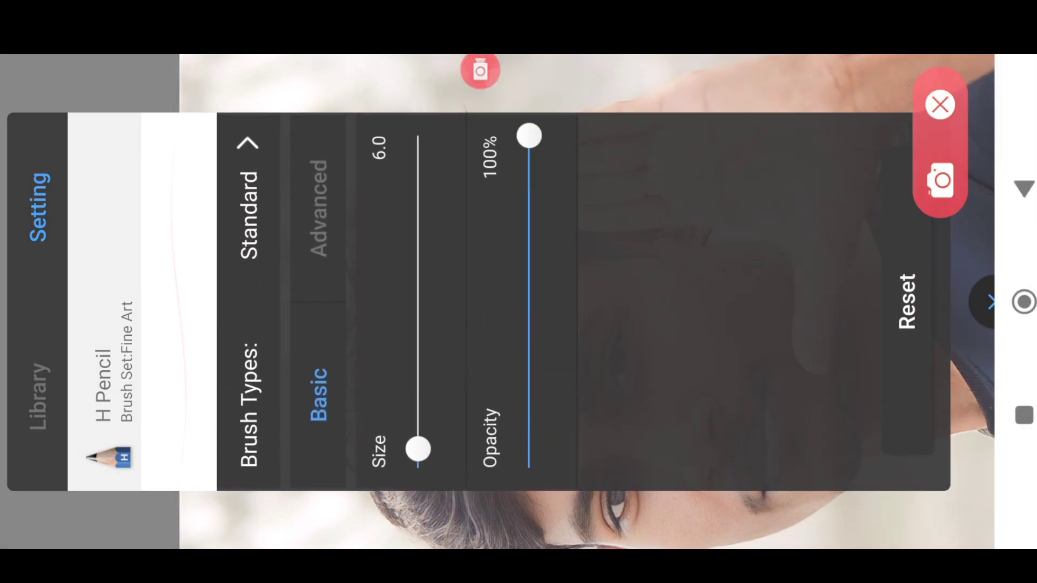
{"action": "left_click", "coordinate": [481, 70]}
{"action": "left_click", "coordinate": [510, 169]}
{"action": "left_click_drag", "start_coordinate": [220, 144], "coordinate": [219, 221]}
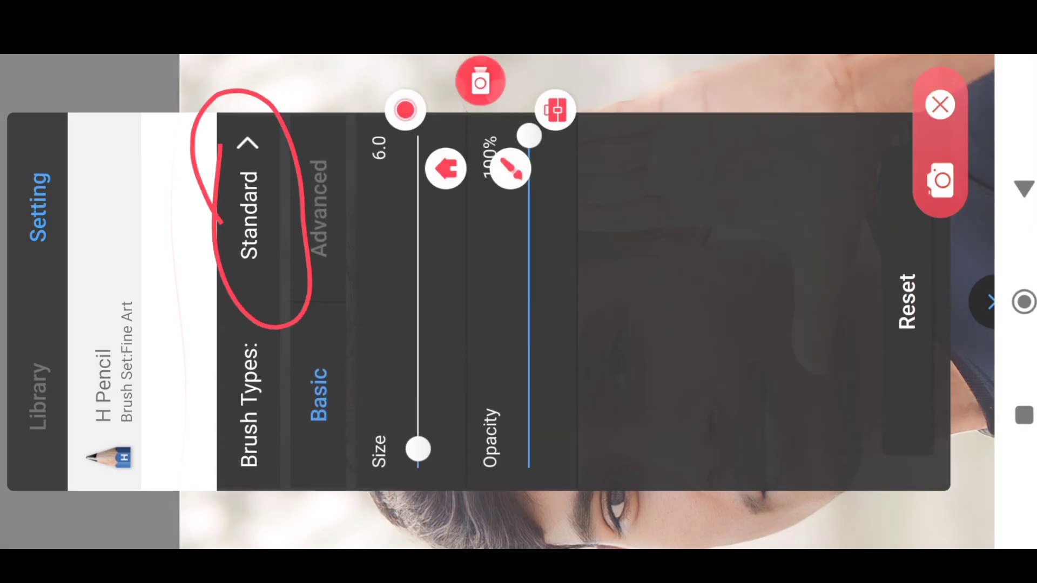
{"action": "left_click", "coordinate": [939, 104]}
{"action": "left_click", "coordinate": [248, 216]}
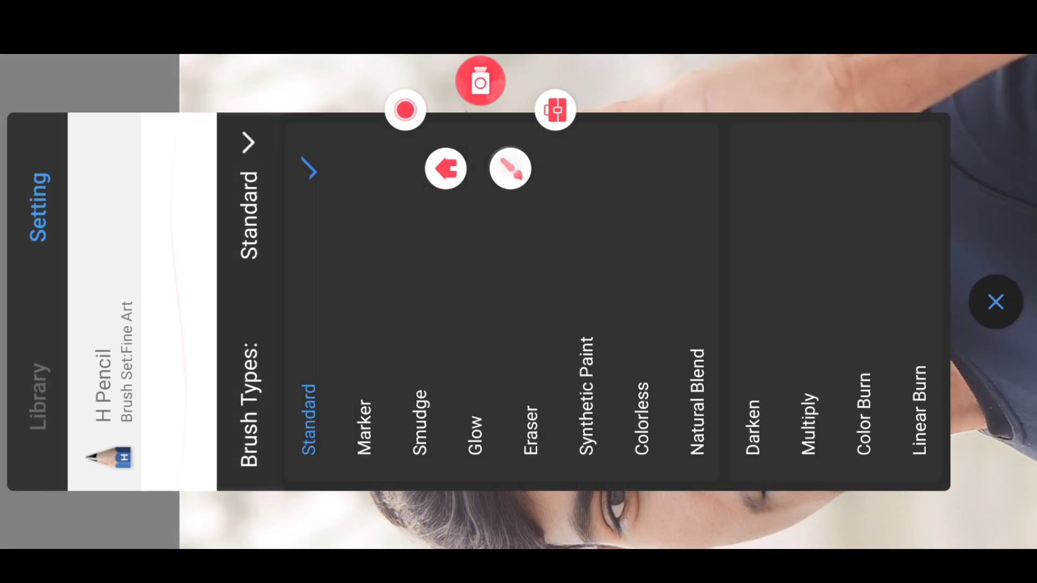
Make the H Pencil a Smudge-type brush (Flow 65%, Strength 29%) and show its Advanced settings
{"action": "left_click", "coordinate": [510, 169]}
{"action": "mouse_move", "coordinate": [389, 278]}
{"action": "left_mouse_down"}
{"action": "mouse_move", "coordinate": [435, 489]}
{"action": "mouse_move", "coordinate": [404, 367]}
{"action": "left_mouse_up"}
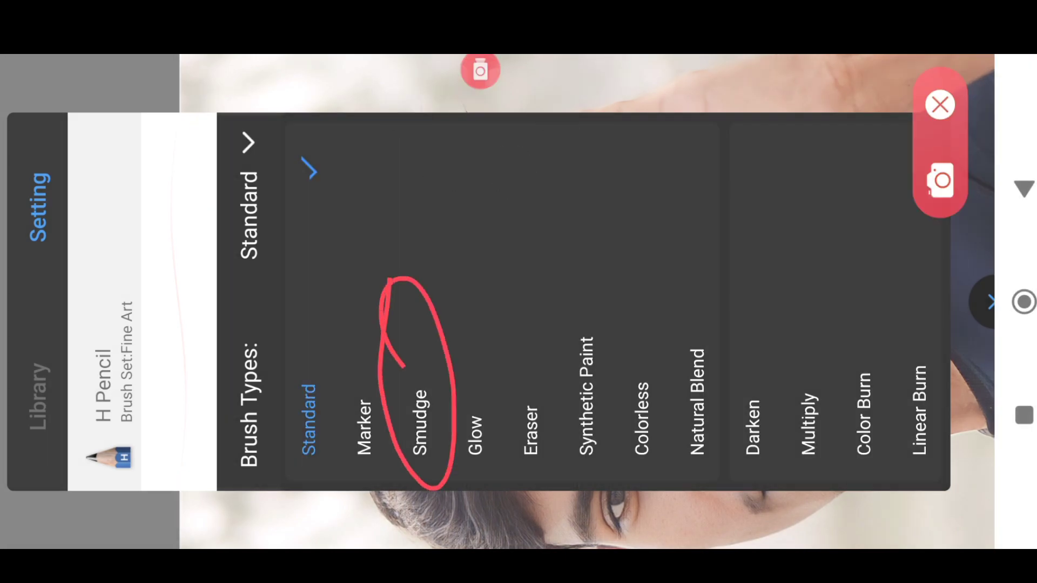
{"action": "left_click", "coordinate": [940, 105]}
{"action": "left_click", "coordinate": [420, 421]}
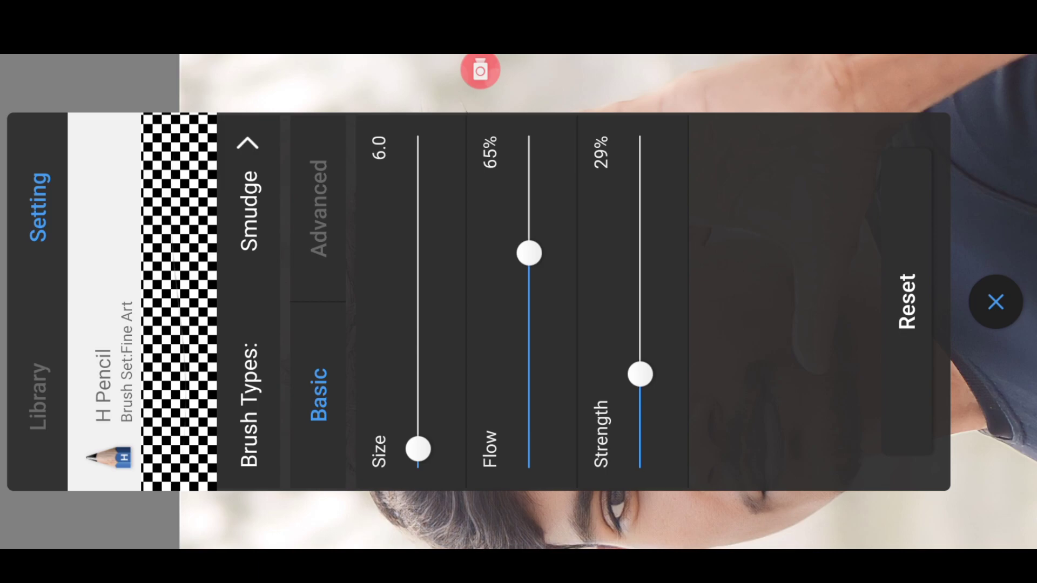
{"action": "left_click", "coordinate": [480, 71]}
{"action": "left_click", "coordinate": [510, 169]}
{"action": "mouse_move", "coordinate": [303, 136]}
{"action": "left_mouse_down"}
{"action": "mouse_move", "coordinate": [305, 311]}
{"action": "mouse_move", "coordinate": [303, 235]}
{"action": "left_mouse_up"}
{"action": "left_click", "coordinate": [940, 104]}
In Advanced, turn off the brush shape option and raise Hardness to about 16
{"action": "left_click", "coordinate": [319, 208]}
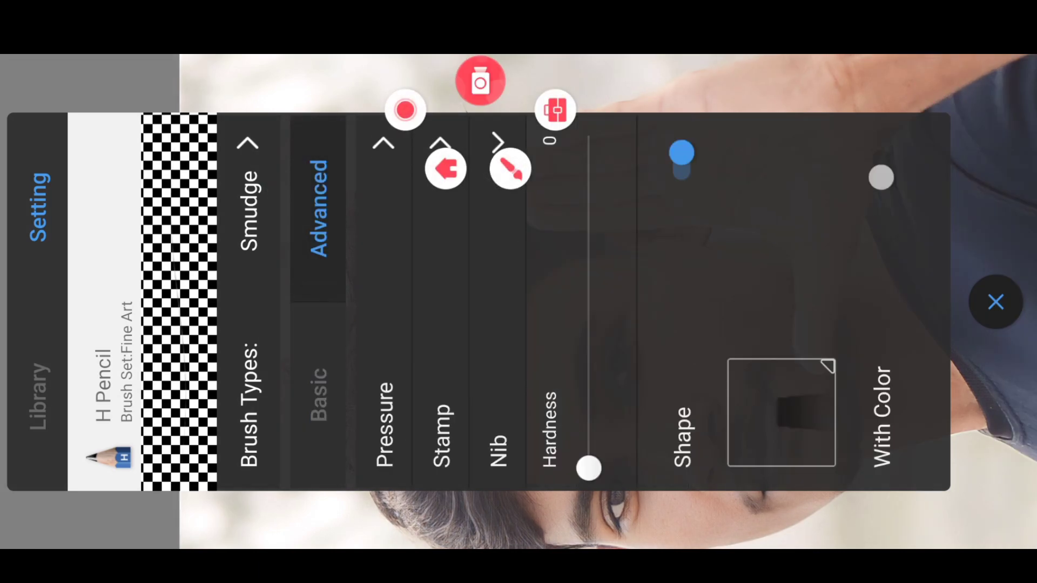
{"action": "left_click", "coordinate": [511, 169]}
{"action": "mouse_move", "coordinate": [642, 135]}
{"action": "left_mouse_down"}
{"action": "mouse_move", "coordinate": [675, 211]}
{"action": "mouse_move", "coordinate": [634, 173]}
{"action": "left_mouse_up"}
{"action": "left_click", "coordinate": [940, 105]}
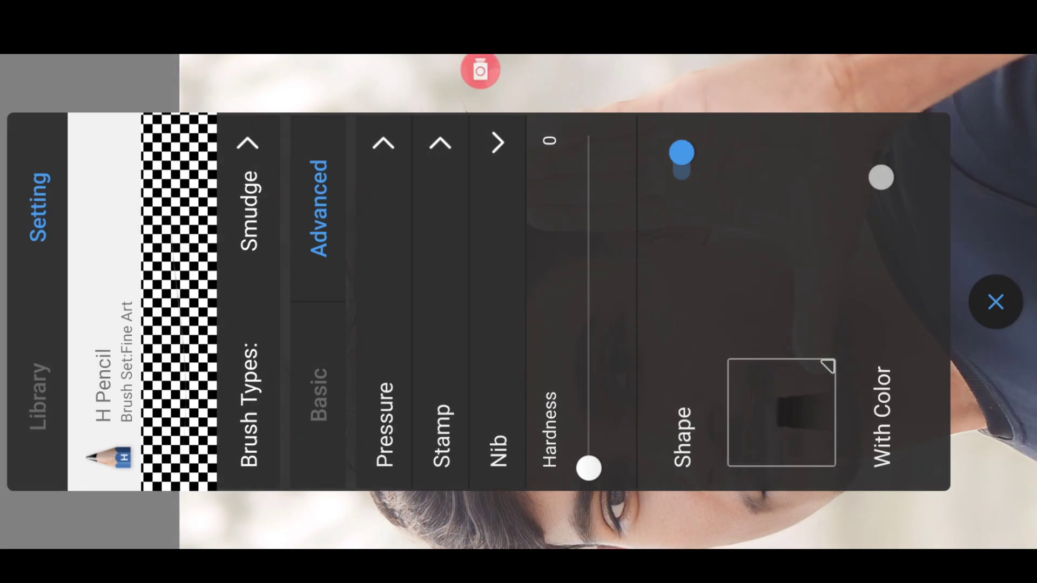
{"action": "left_click", "coordinate": [681, 159]}
{"action": "scroll", "coordinate": [583, 302], "scroll_direction": "down", "scroll_amount": 1}
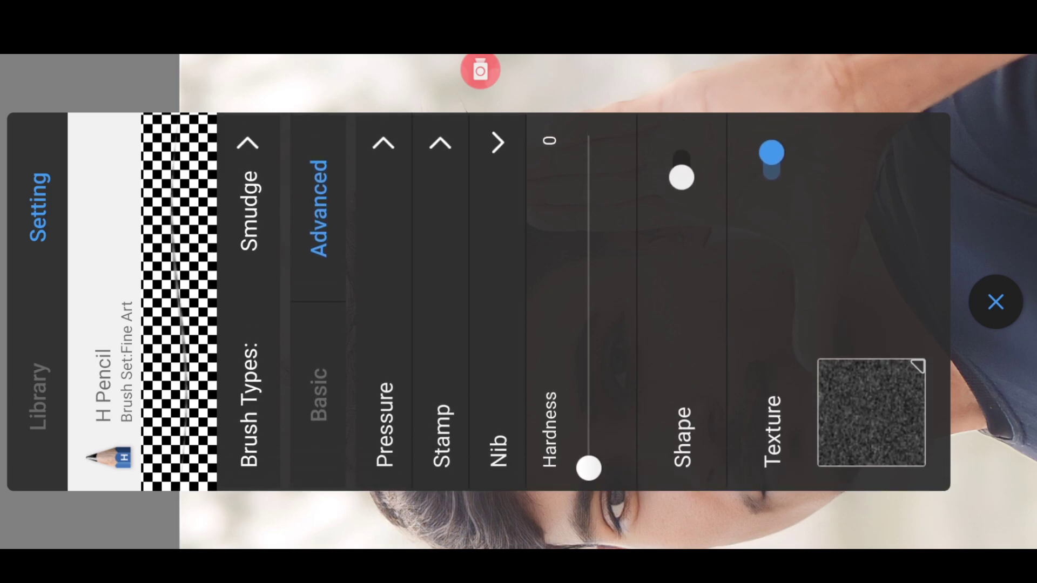
{"action": "scroll", "coordinate": [583, 302], "scroll_direction": "down", "scroll_amount": 1}
{"action": "left_click_drag", "start_coordinate": [589, 466], "coordinate": [588, 415]}
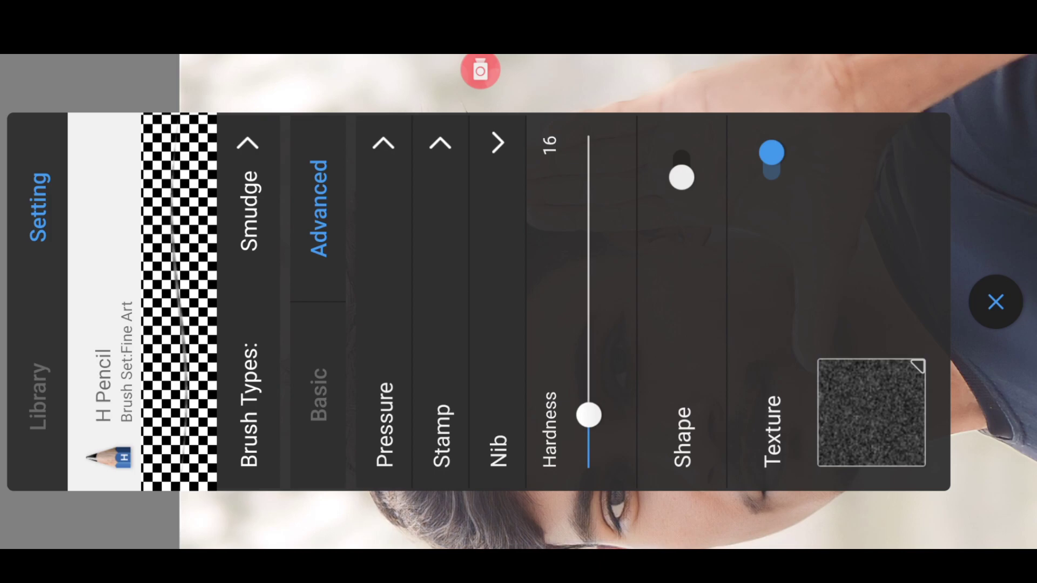
Turn off the brush texture
{"action": "left_click", "coordinate": [480, 71]}
{"action": "left_click", "coordinate": [511, 169]}
{"action": "left_click_drag", "start_coordinate": [298, 333], "coordinate": [340, 339]}
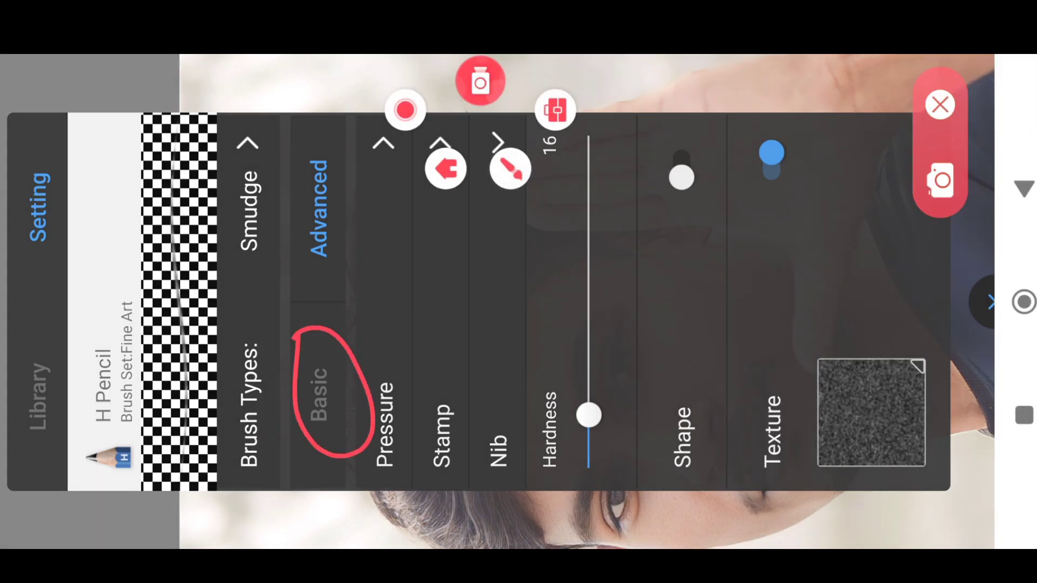
{"action": "left_click", "coordinate": [940, 104]}
{"action": "left_click", "coordinate": [510, 168]}
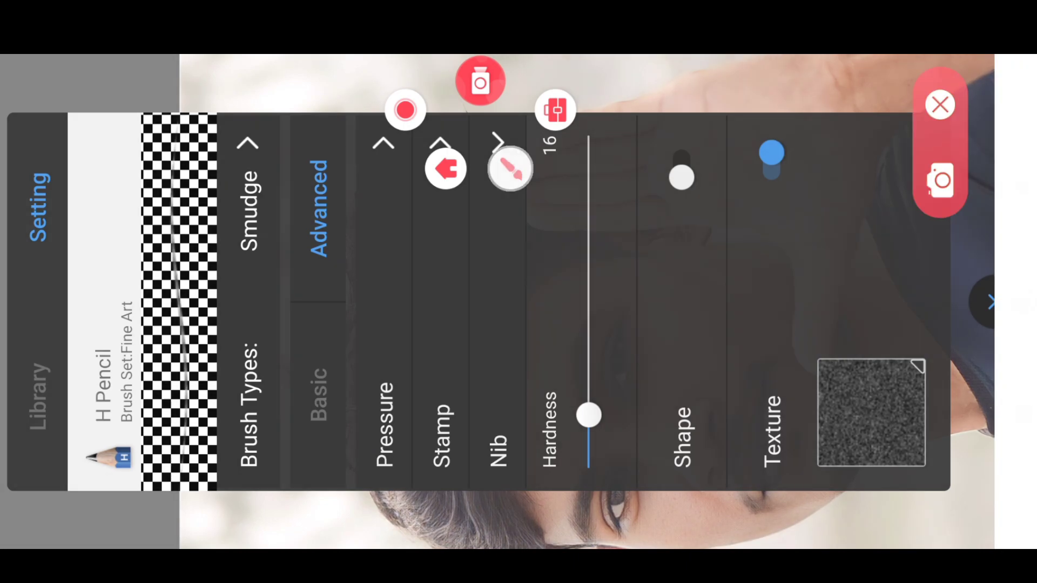
{"action": "mouse_move", "coordinate": [748, 144]}
{"action": "left_mouse_down"}
{"action": "mouse_move", "coordinate": [833, 213]}
{"action": "mouse_move", "coordinate": [767, 138]}
{"action": "left_mouse_up"}
{"action": "left_click", "coordinate": [941, 104]}
{"action": "left_click", "coordinate": [771, 156]}
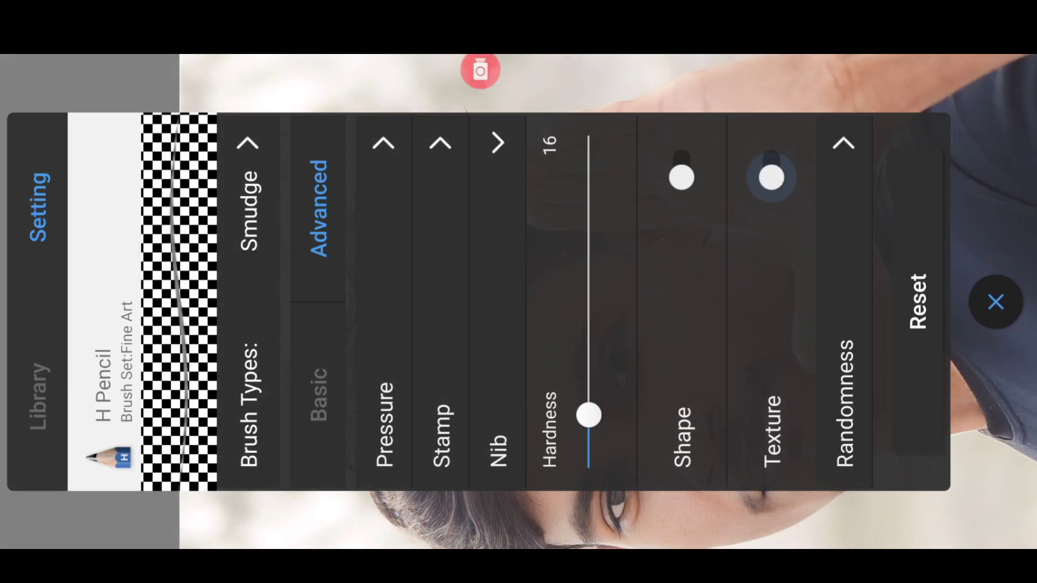
On the Basic tab, set Flow and Strength to 9% and Size to 28
{"action": "left_click", "coordinate": [318, 394]}
{"action": "left_click_drag", "start_coordinate": [528, 254], "coordinate": [529, 441]}
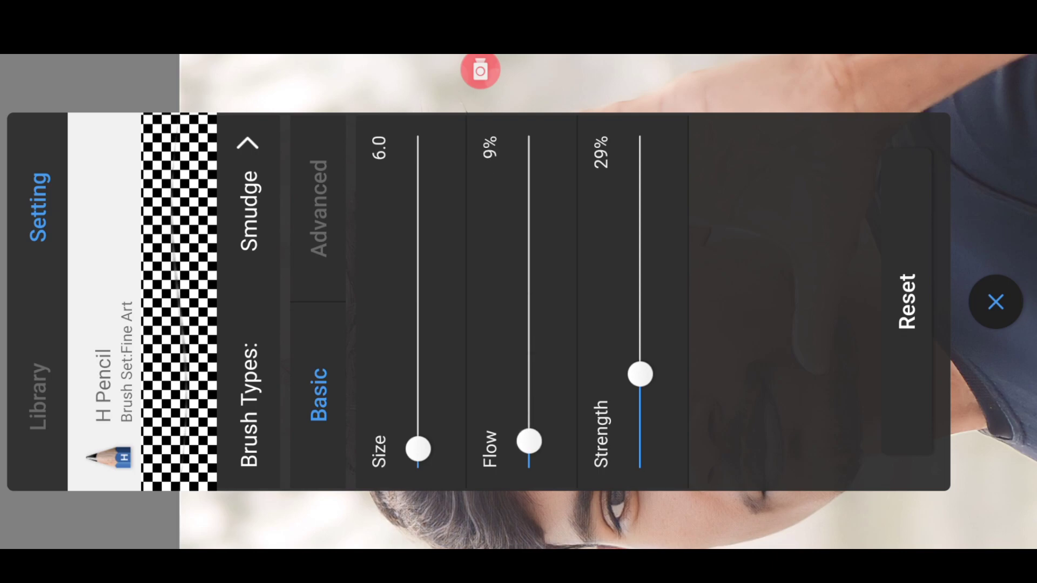
{"action": "left_click_drag", "start_coordinate": [640, 374], "coordinate": [640, 441]}
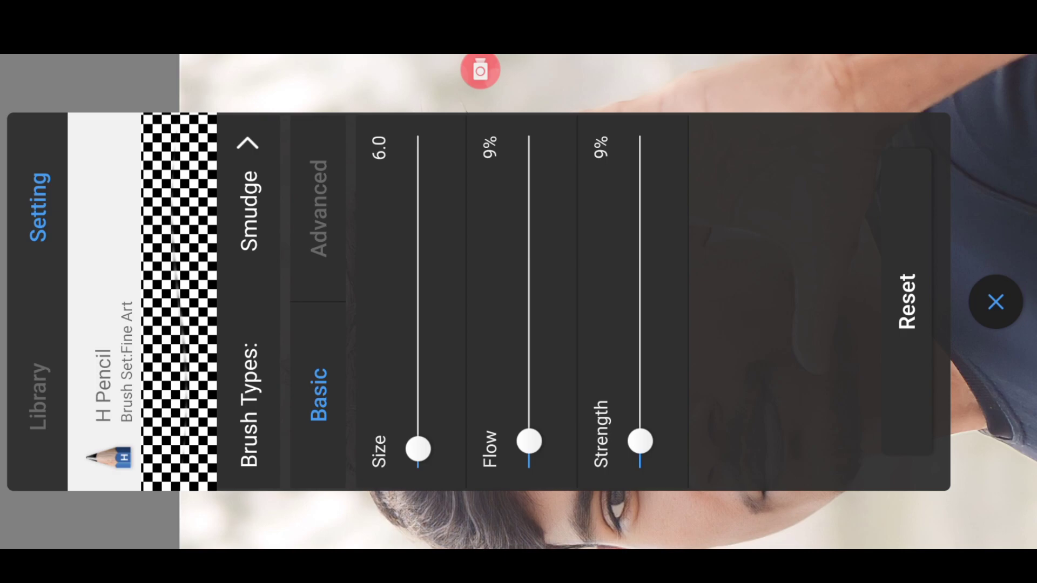
{"action": "left_click_drag", "start_coordinate": [418, 459], "coordinate": [418, 405]}
{"action": "left_click_drag", "start_coordinate": [418, 449], "coordinate": [418, 360]}
Return to the canvas and enlarge the smudge brush to about 103
{"action": "left_click", "coordinate": [995, 301]}
{"action": "scroll", "coordinate": [486, 303], "scroll_direction": "up", "scroll_amount": 5}
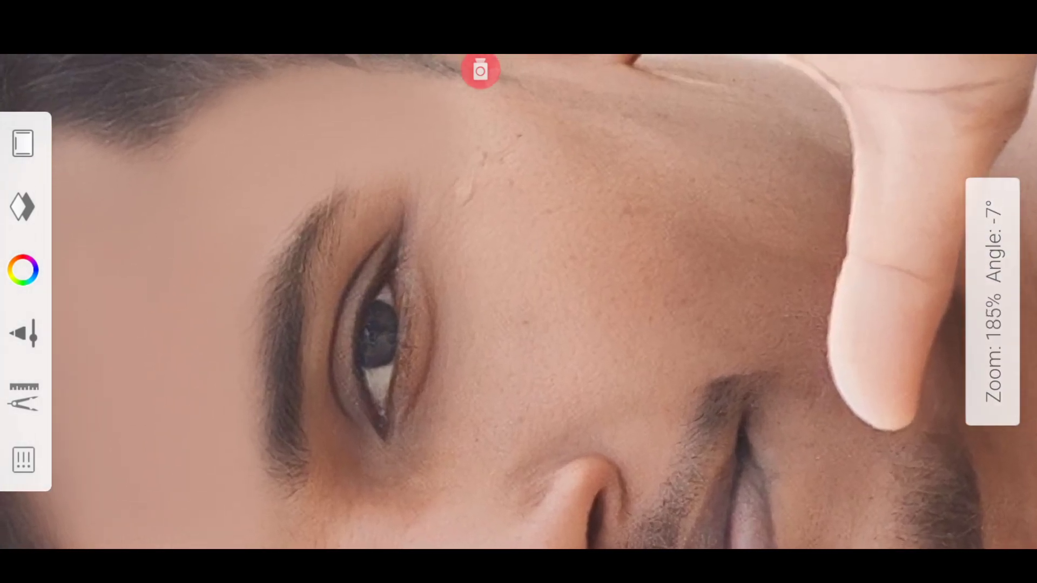
{"action": "left_click_drag", "start_coordinate": [164, 389], "coordinate": [165, 319]}
{"action": "scroll", "coordinate": [486, 302], "scroll_direction": "up", "scroll_amount": 2}
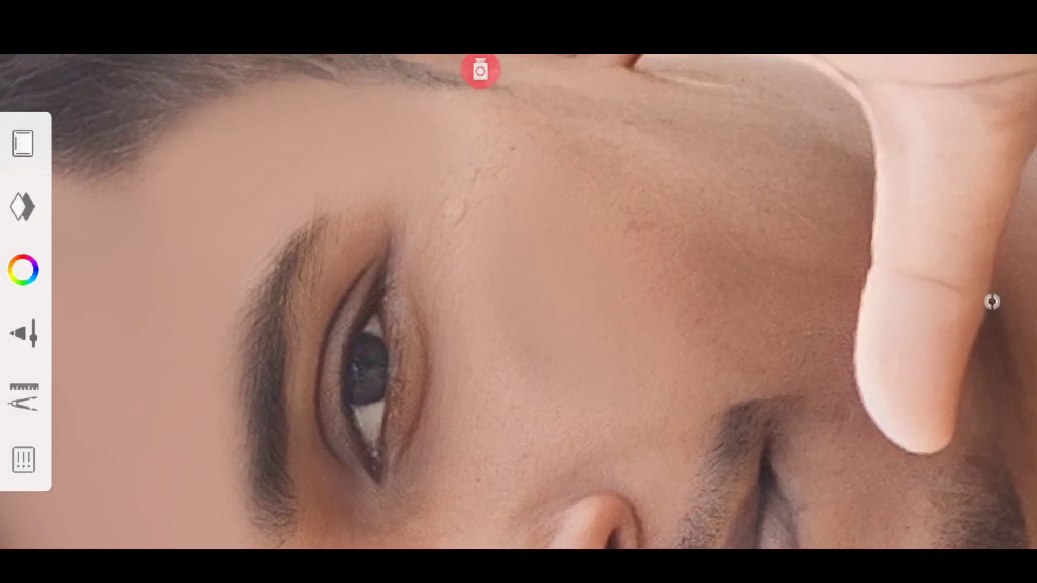
Smudge the skin beside the eye and the forehead next to the finger
{"action": "left_click_drag", "start_coordinate": [427, 343], "coordinate": [432, 459]}
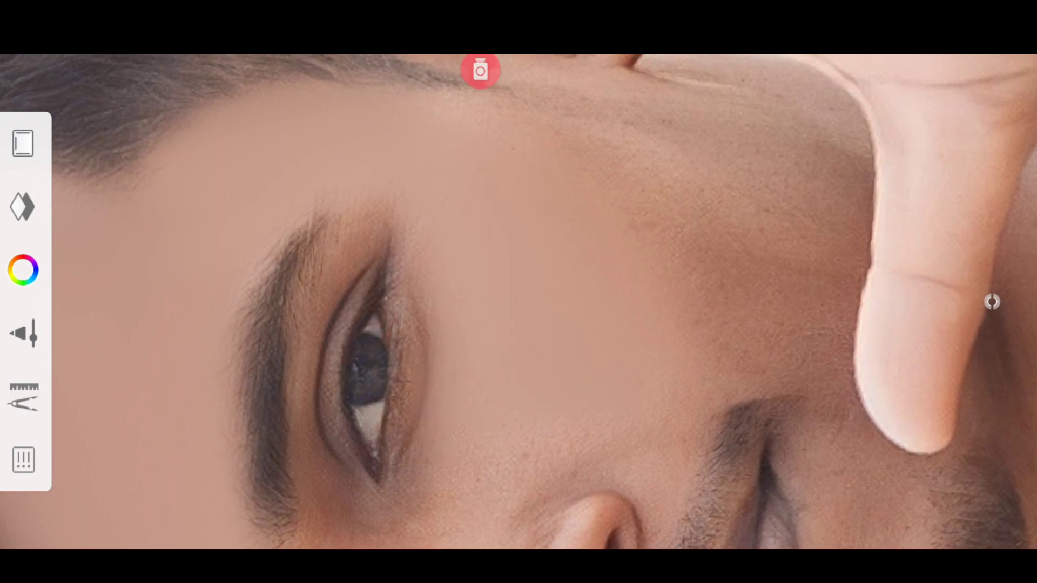
{"action": "mouse_move", "coordinate": [384, 224]}
{"action": "left_mouse_down"}
{"action": "mouse_move", "coordinate": [421, 373]}
{"action": "mouse_move", "coordinate": [427, 467]}
{"action": "left_mouse_up"}
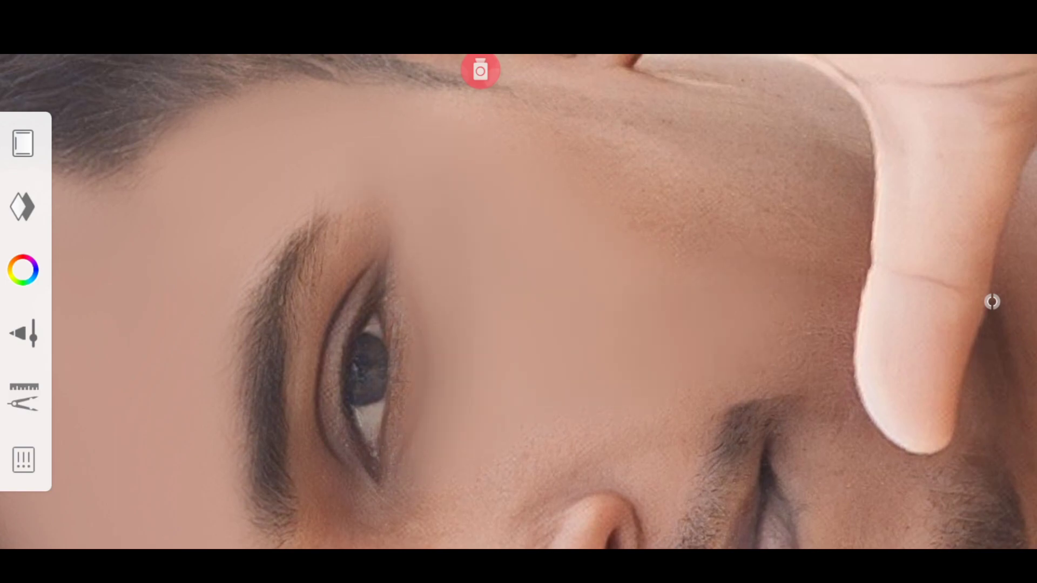
{"action": "left_click_drag", "start_coordinate": [867, 372], "coordinate": [864, 179]}
{"action": "left_click_drag", "start_coordinate": [621, 184], "coordinate": [734, 141]}
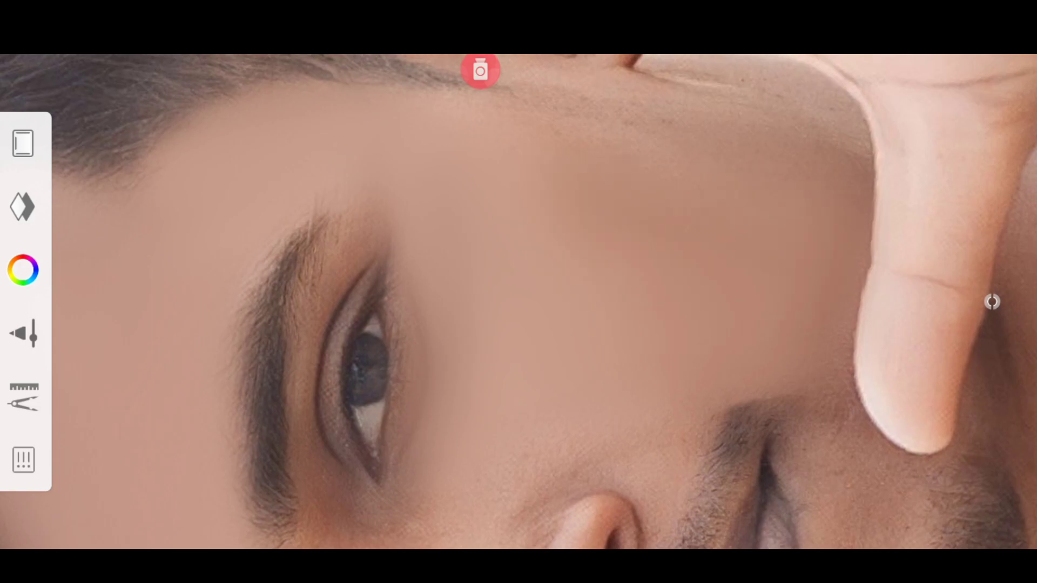
{"action": "left_click_drag", "start_coordinate": [882, 226], "coordinate": [877, 177]}
{"action": "left_click_drag", "start_coordinate": [621, 130], "coordinate": [486, 120]}
{"action": "scroll", "coordinate": [518, 303], "scroll_direction": "down", "scroll_amount": 5}
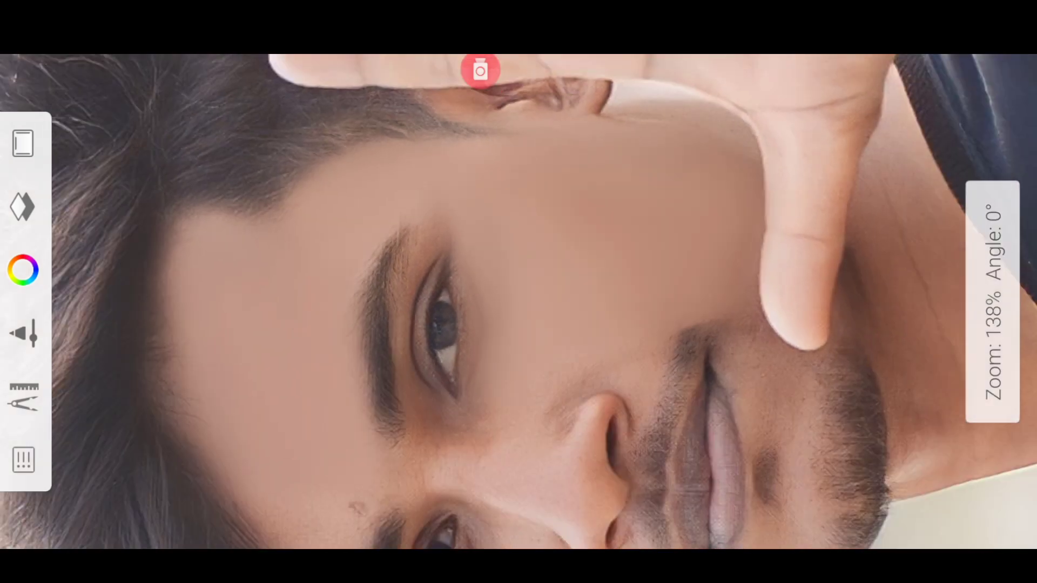
{"action": "scroll", "coordinate": [518, 303], "scroll_direction": "up", "scroll_amount": 5}
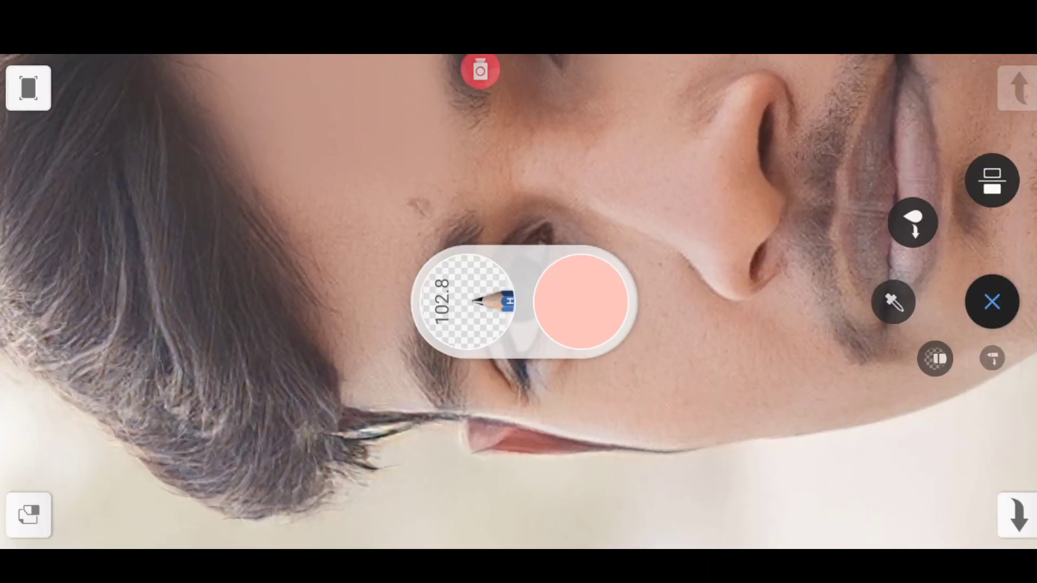
Shrink the brush to about 61 and smooth the cheek below the eye
{"action": "left_click_drag", "start_coordinate": [475, 303], "coordinate": [475, 253]}
{"action": "scroll", "coordinate": [518, 302], "scroll_direction": "up", "scroll_amount": 2}
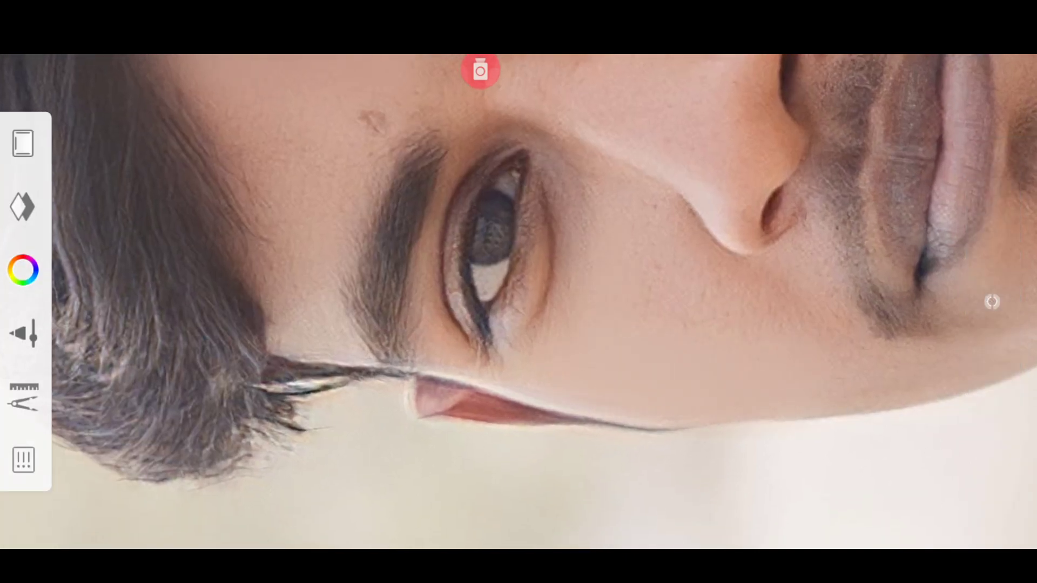
{"action": "left_click_drag", "start_coordinate": [570, 168], "coordinate": [570, 243]}
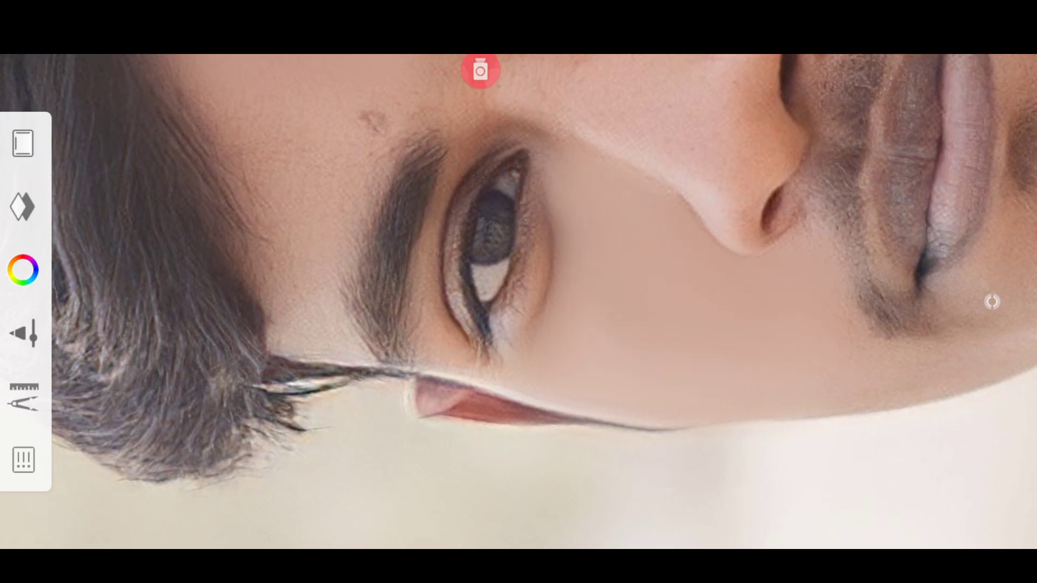
Smooth the skin near the chin, along the jaw, and under the lip corner
{"action": "scroll", "coordinate": [518, 303], "scroll_direction": "up", "scroll_amount": 3}
{"action": "scroll", "coordinate": [518, 302], "scroll_direction": "up", "scroll_amount": 1}
{"action": "left_click_drag", "start_coordinate": [469, 254], "coordinate": [540, 314]}
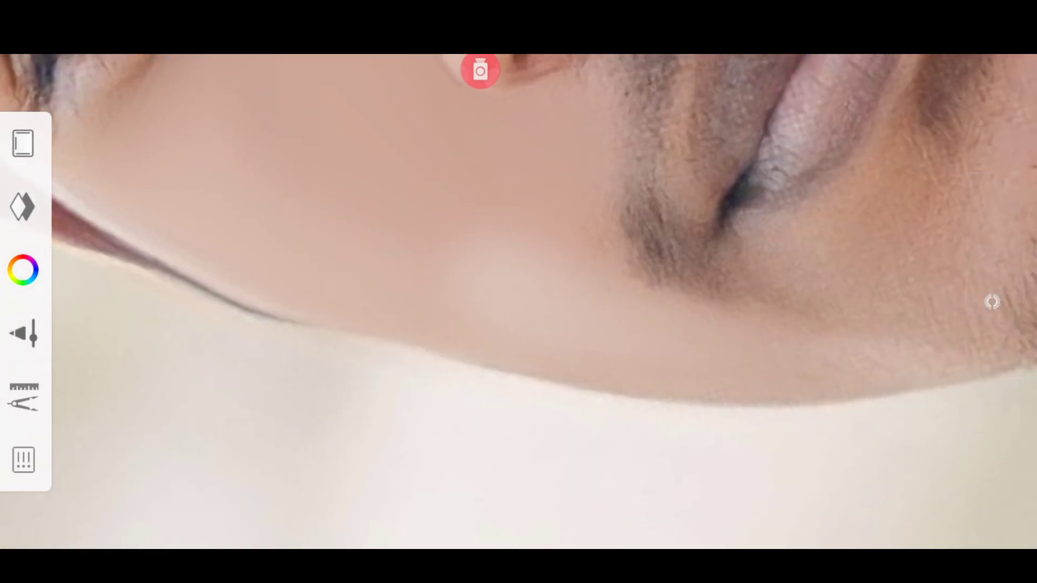
{"action": "left_click_drag", "start_coordinate": [519, 162], "coordinate": [621, 259]}
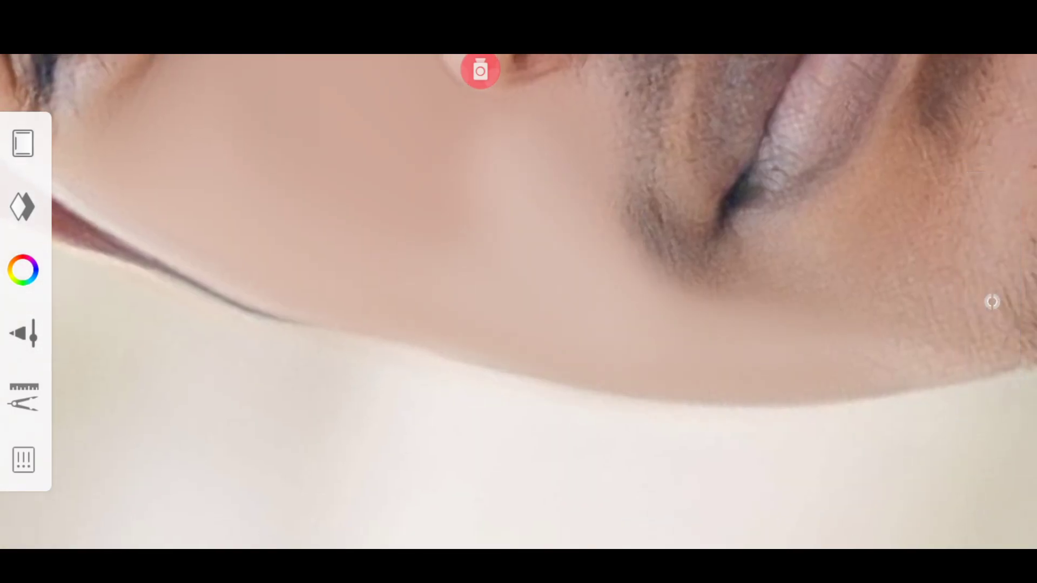
{"action": "left_click_drag", "start_coordinate": [324, 124], "coordinate": [426, 227]}
{"action": "left_click_drag", "start_coordinate": [697, 257], "coordinate": [753, 286]}
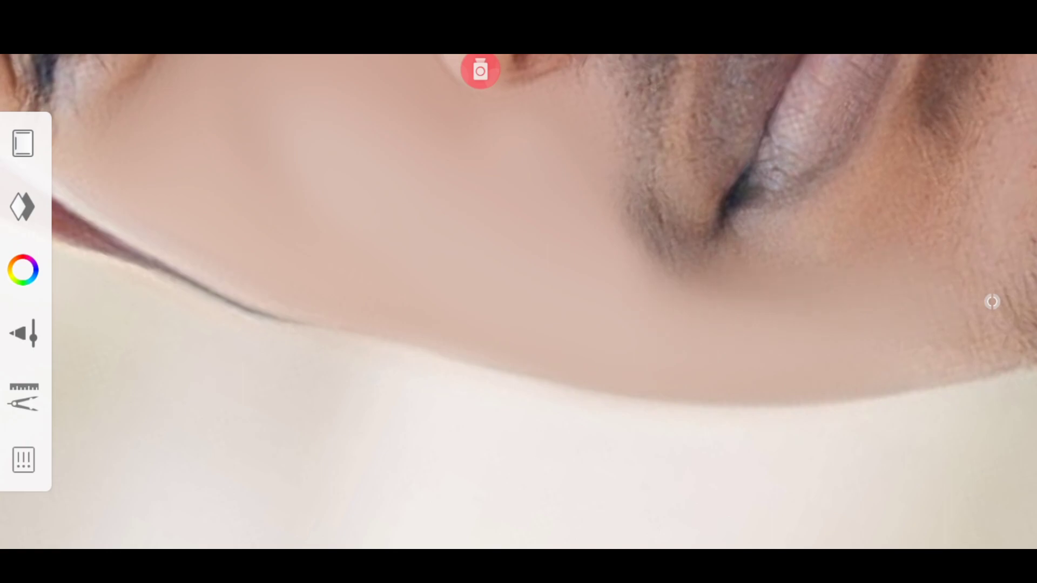
Shrink the Smudge brush with the puck and zoom toward the neck area
{"action": "scroll", "coordinate": [519, 302], "scroll_direction": "down", "scroll_amount": 2}
{"action": "scroll", "coordinate": [519, 303], "scroll_direction": "down", "scroll_amount": 1}
{"action": "scroll", "coordinate": [518, 303], "scroll_direction": "up", "scroll_amount": 3}
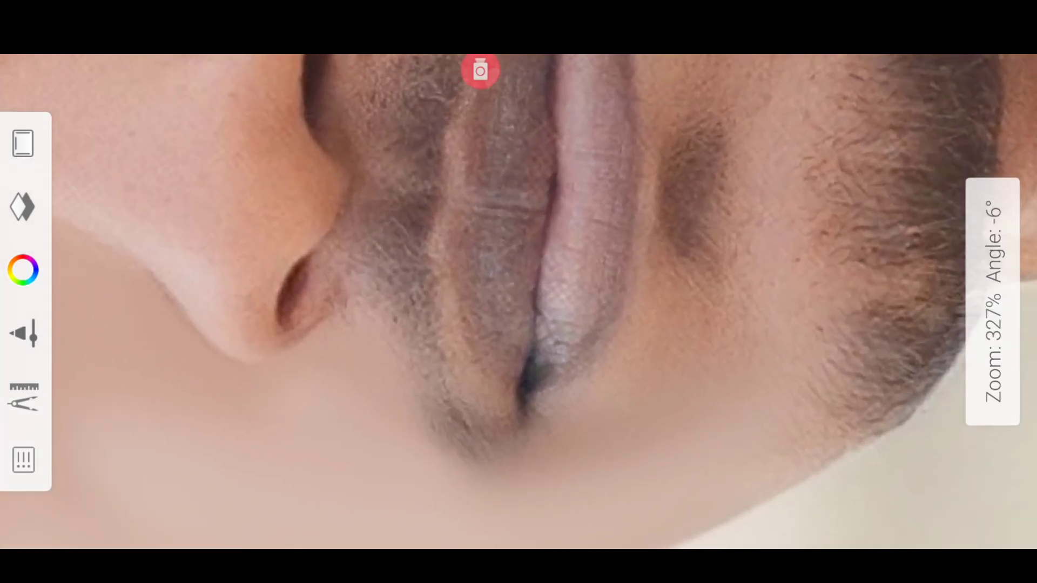
{"action": "left_click_drag", "start_coordinate": [520, 296], "coordinate": [464, 302]}
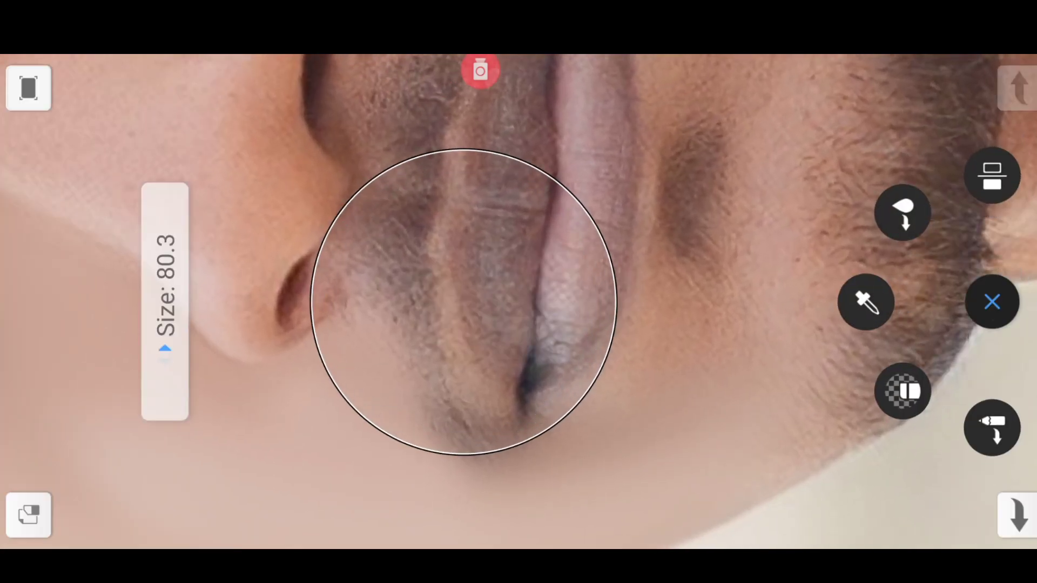
{"action": "scroll", "coordinate": [518, 303], "scroll_direction": "up", "scroll_amount": 1}
{"action": "scroll", "coordinate": [518, 302], "scroll_direction": "down", "scroll_amount": 5}
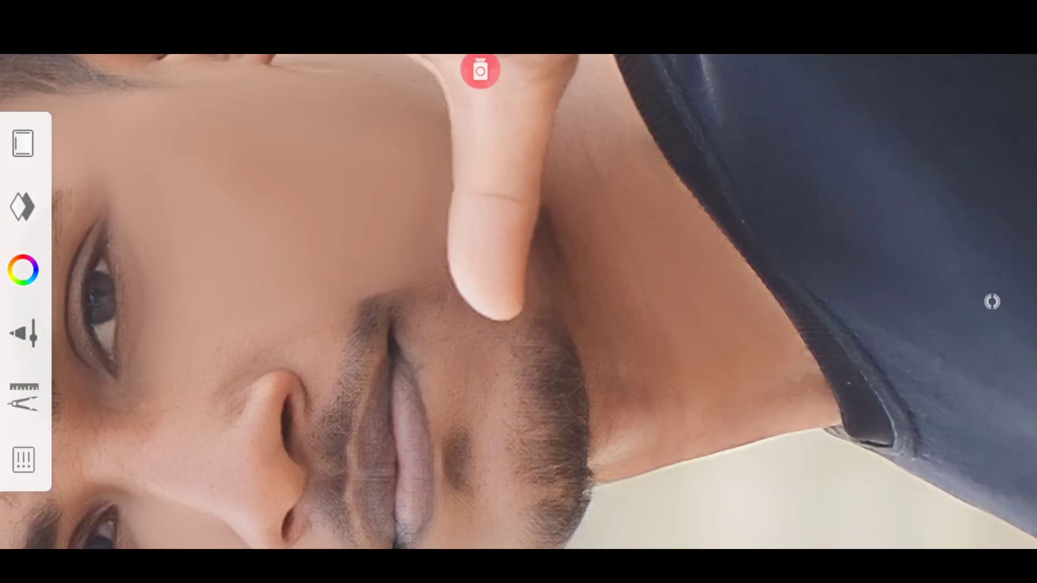
Smudge the skin just under the chin and the neck near the shirt collar
{"action": "left_click_drag", "start_coordinate": [636, 422], "coordinate": [626, 440]}
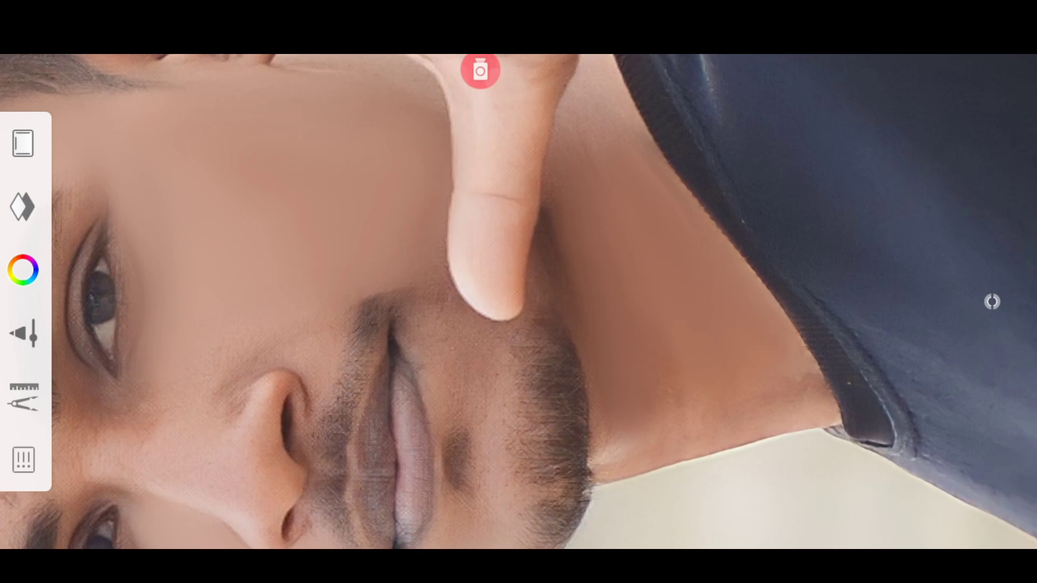
{"action": "left_click_drag", "start_coordinate": [588, 124], "coordinate": [610, 70]}
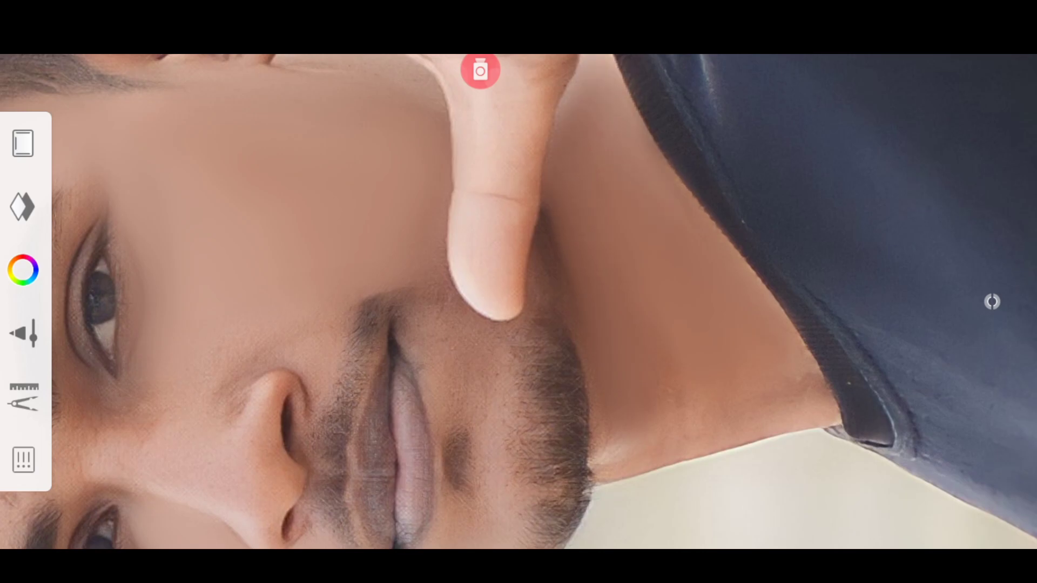
{"action": "scroll", "coordinate": [991, 302], "scroll_direction": "up", "scroll_amount": 2}
{"action": "scroll", "coordinate": [991, 302], "scroll_direction": "up", "scroll_amount": 1}
{"action": "scroll", "coordinate": [992, 302], "scroll_direction": "down", "scroll_amount": 2}
{"action": "scroll", "coordinate": [988, 300], "scroll_direction": "up", "scroll_amount": 4}
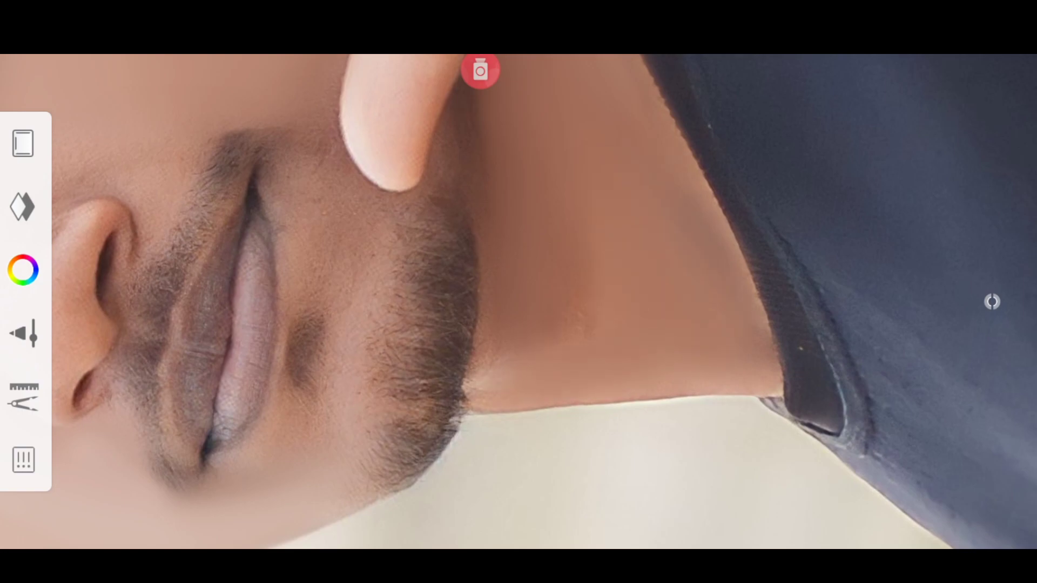
Smooth the neck skin below the chin with a long stroke, then zoom out to review the portrait
{"action": "left_click_drag", "start_coordinate": [486, 389], "coordinate": [500, 249]}
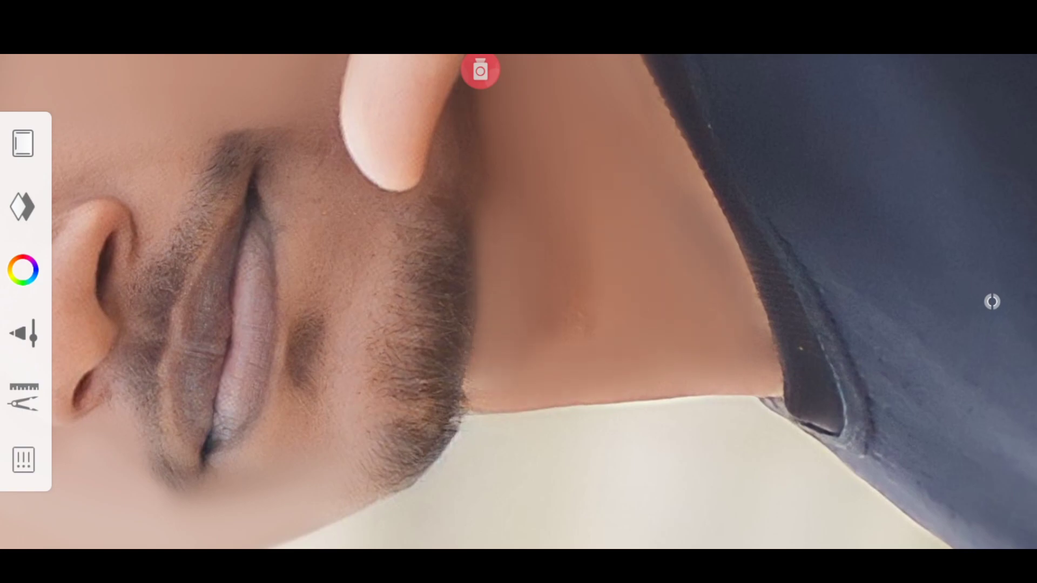
{"action": "scroll", "coordinate": [991, 301], "scroll_direction": "up", "scroll_amount": 2}
{"action": "scroll", "coordinate": [992, 301], "scroll_direction": "down", "scroll_amount": 2}
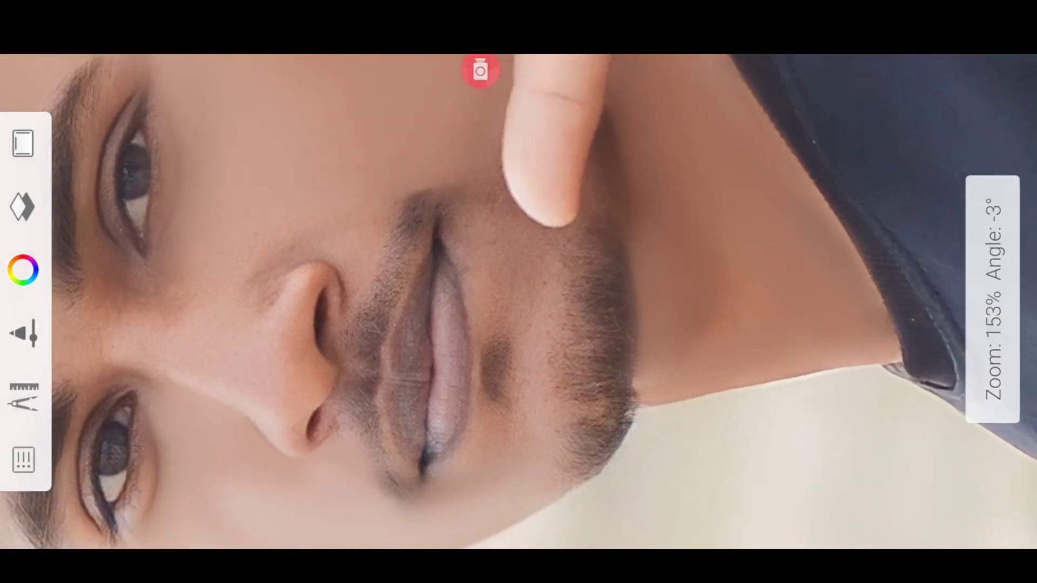
{"action": "scroll", "coordinate": [991, 301], "scroll_direction": "down", "scroll_amount": 2}
{"action": "scroll", "coordinate": [991, 301], "scroll_direction": "down", "scroll_amount": 1}
{"action": "scroll", "coordinate": [992, 301], "scroll_direction": "down", "scroll_amount": 1}
{"action": "scroll", "coordinate": [992, 301], "scroll_direction": "down", "scroll_amount": 1}
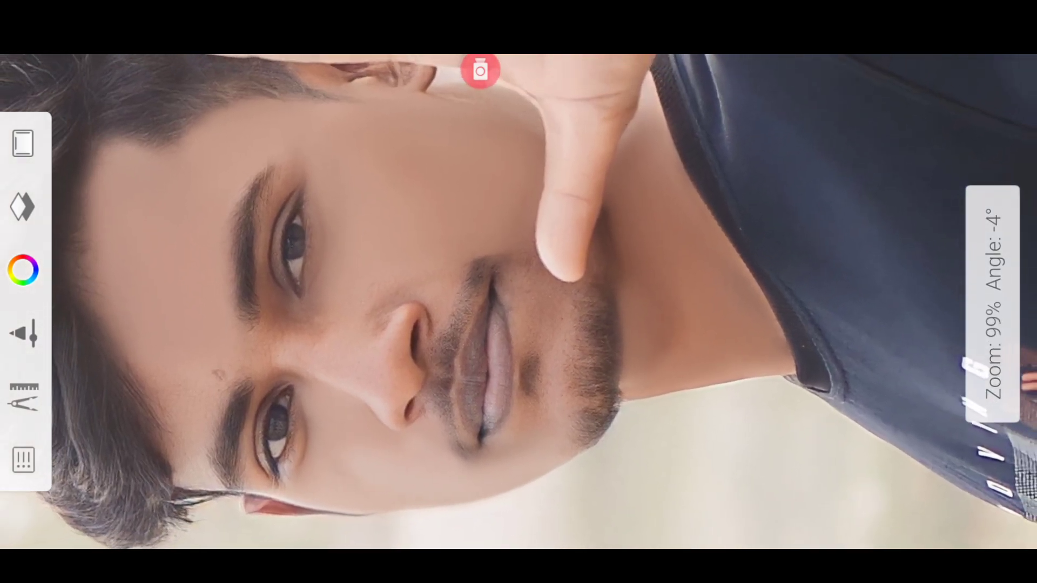